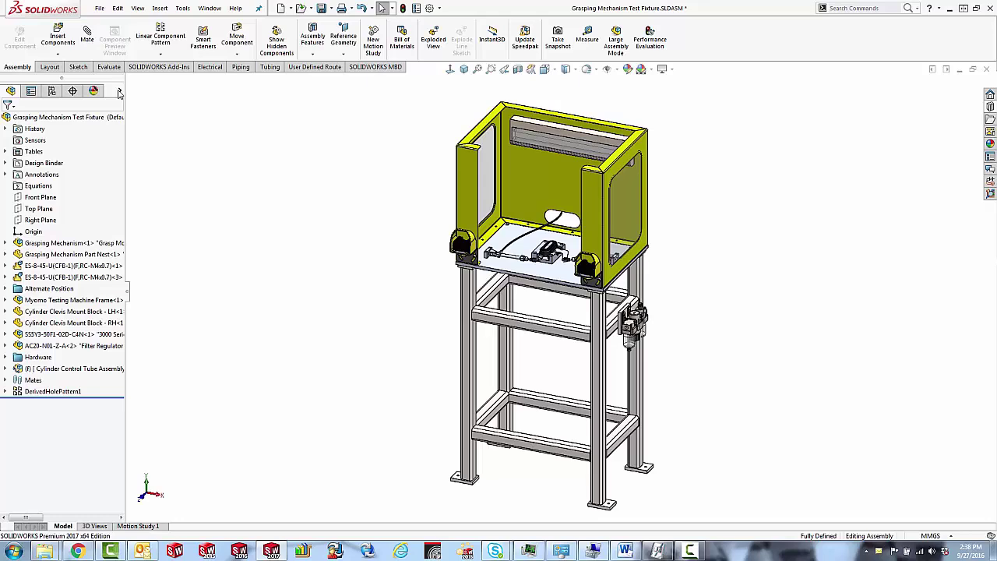
# Switch the assembly to the Routing display state, hiding frame, enclosure and stand
pyautogui.click(119, 91)
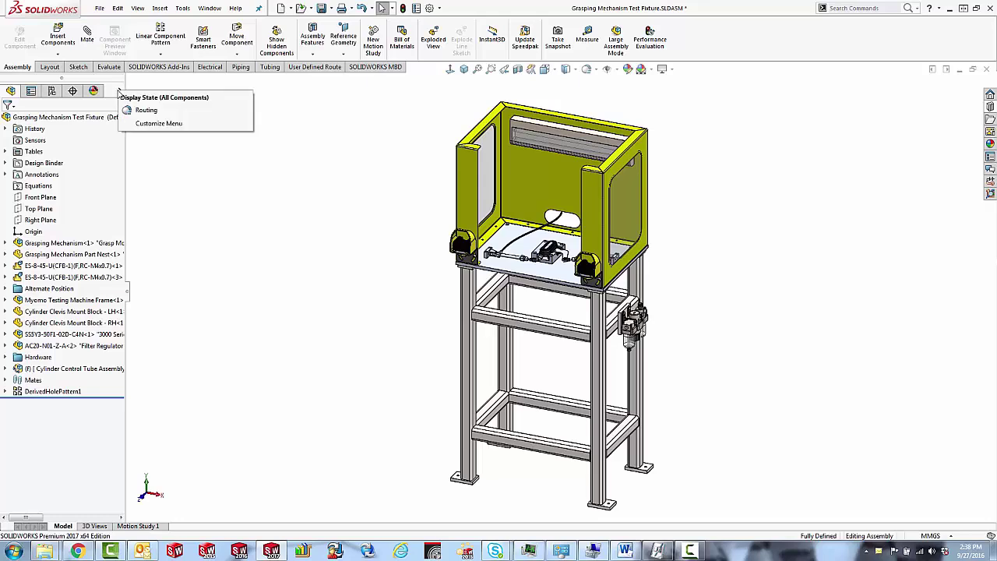
pyautogui.click(134, 105)
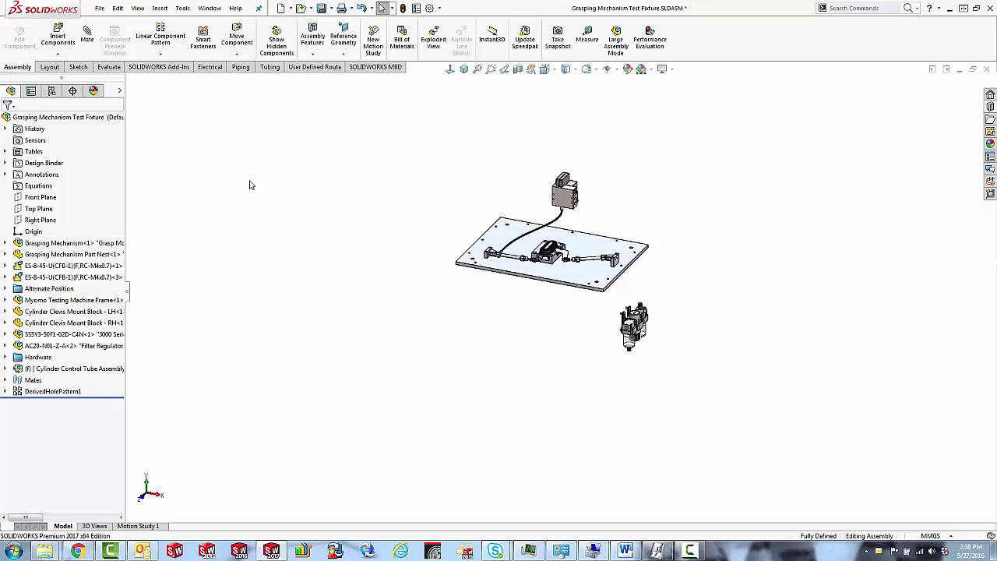
# Disable 'Automatically zoom to fit after addition of route components' in the Routing options
pyautogui.click(429, 7)
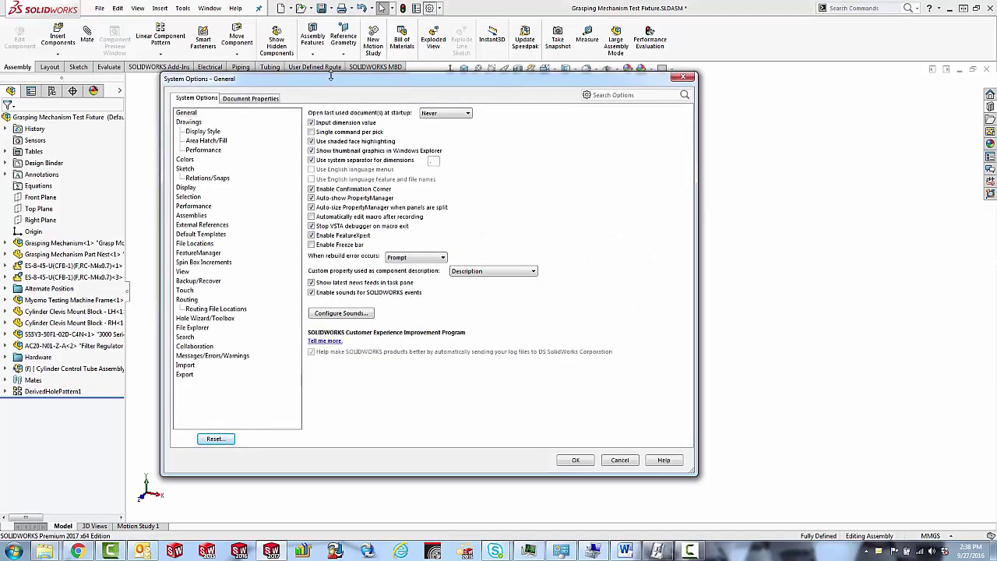
pyautogui.click(187, 300)
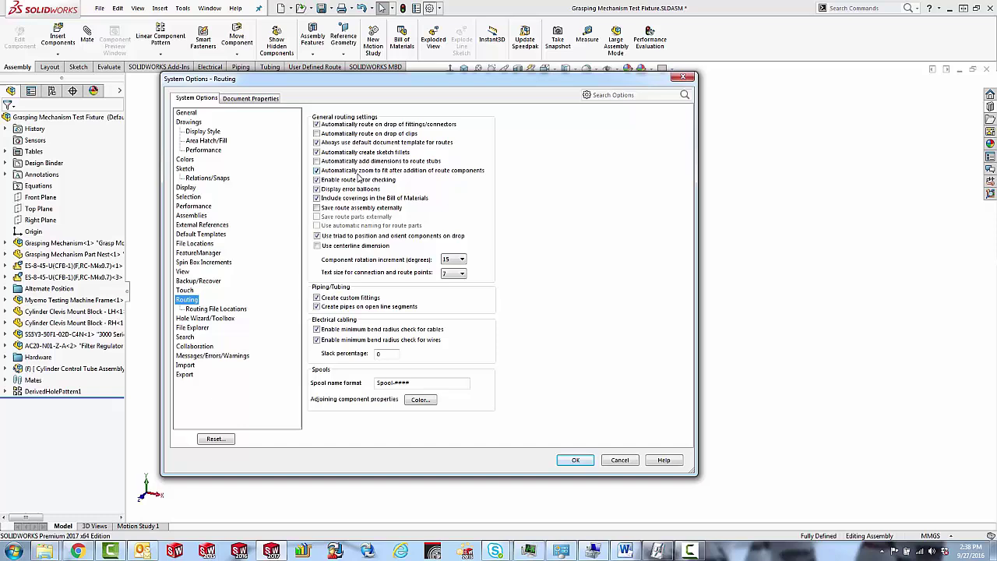
pyautogui.click(317, 171)
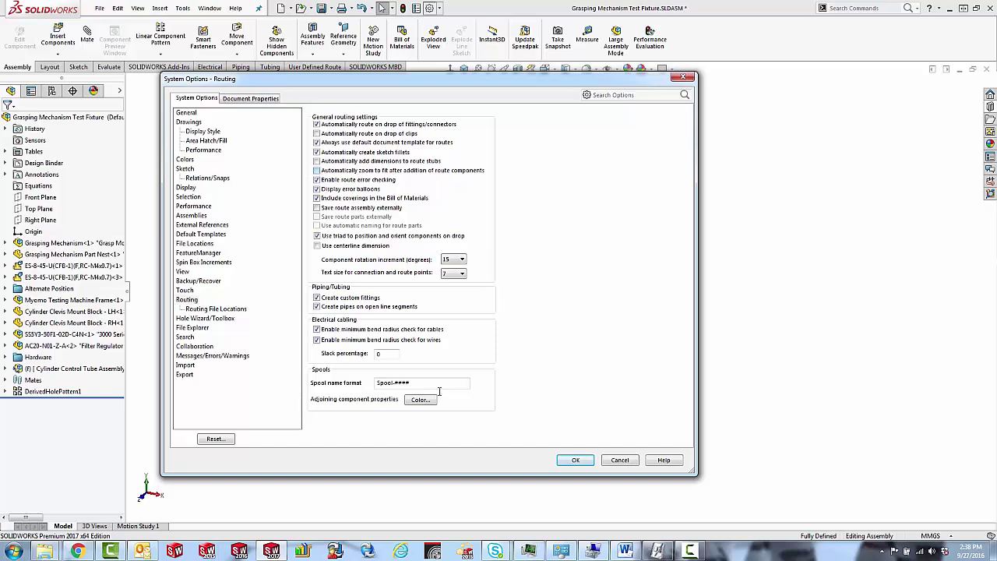
pyautogui.click(570, 462)
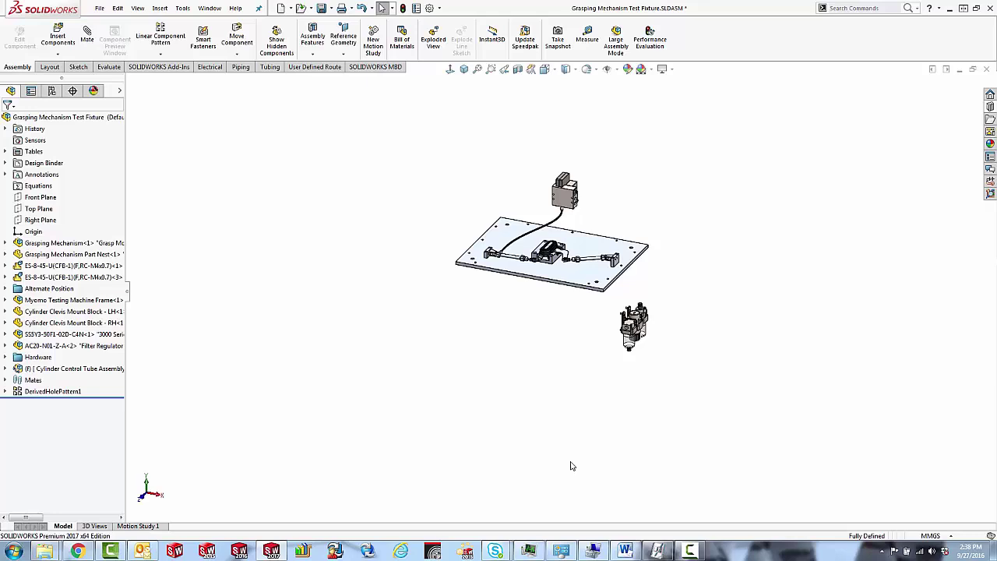
# Show hidden components transparently and start a pipe route at the filter regulator with default properties
pyautogui.click(617, 69)
pyautogui.hotkey('ctrl', 'shift', 'Tab')
pyautogui.scroll(-5, 526, 319)
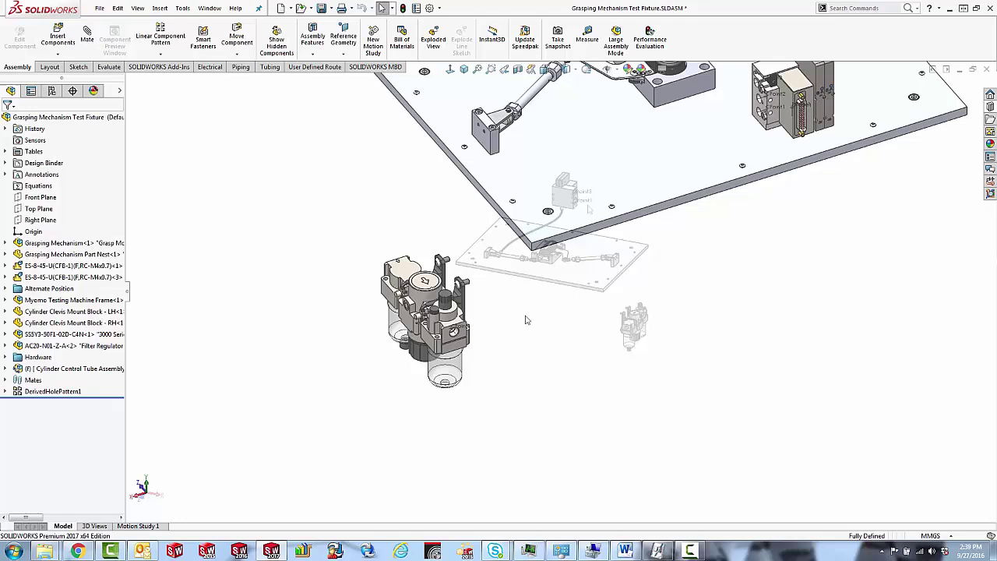
pyautogui.rightClick(462, 333)
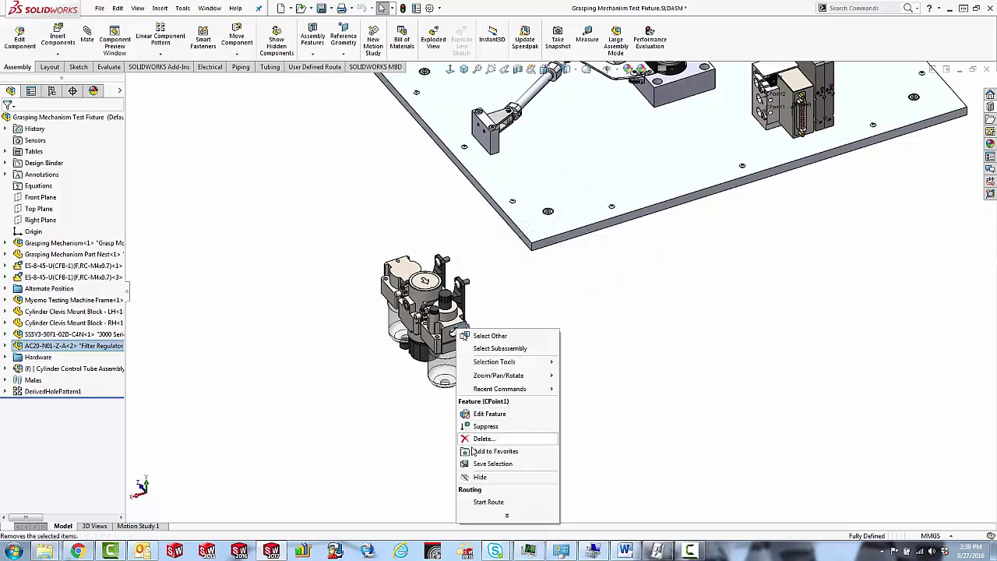
pyautogui.click(489, 499)
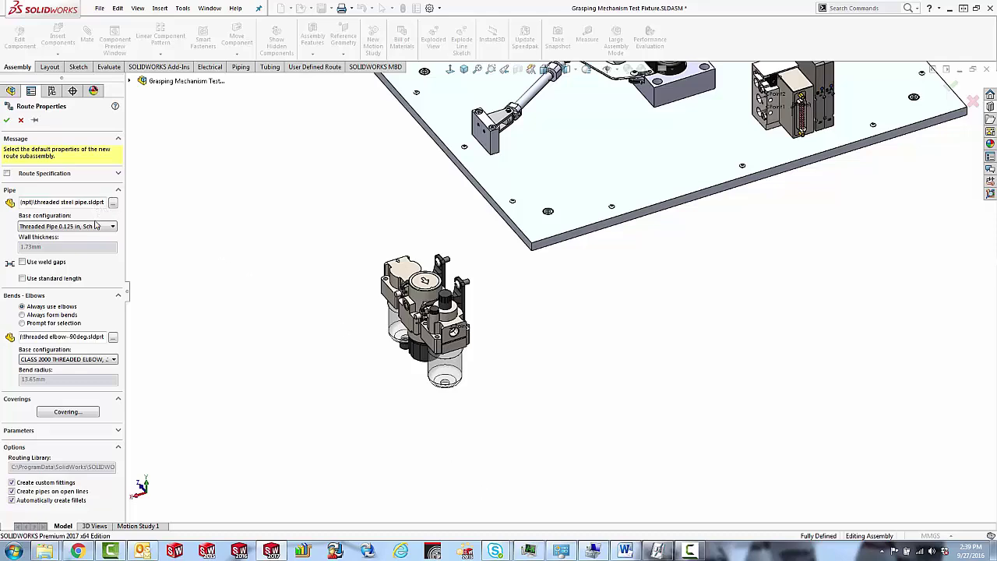
pyautogui.click(7, 122)
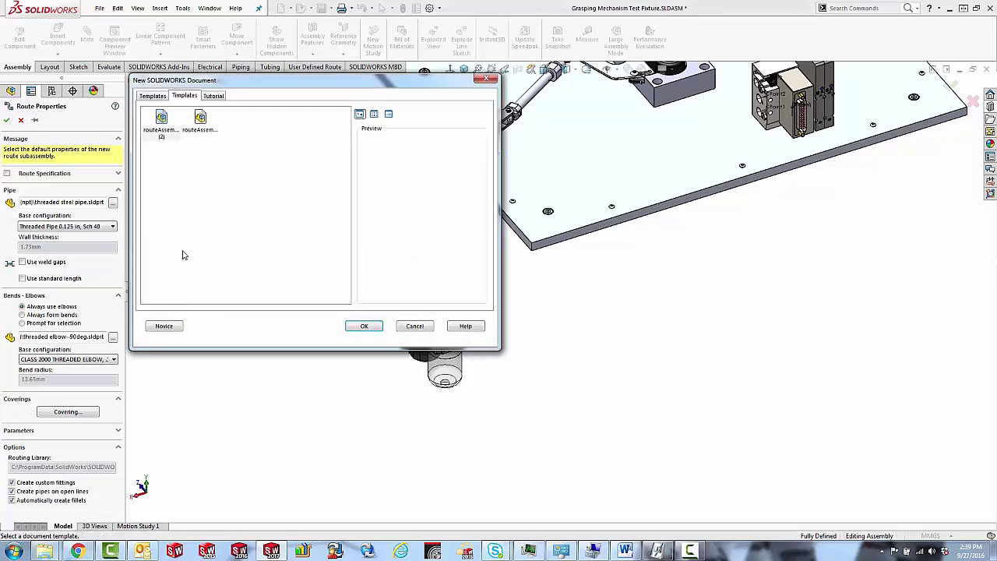
pyautogui.press('Return')
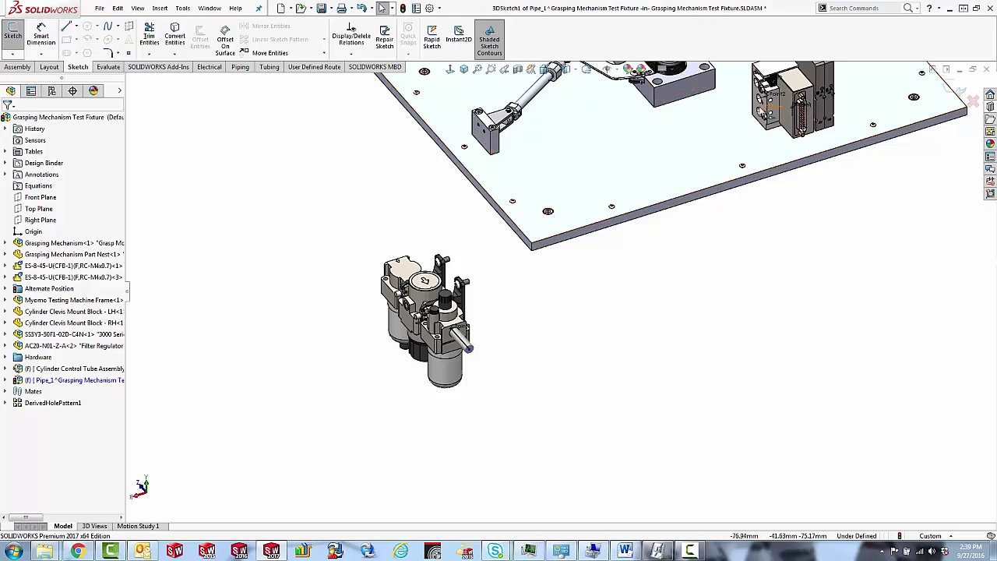
# Add the SS5Y3 valve's connection point to the route with its own pipe stub
pyautogui.rightClick(760, 111)
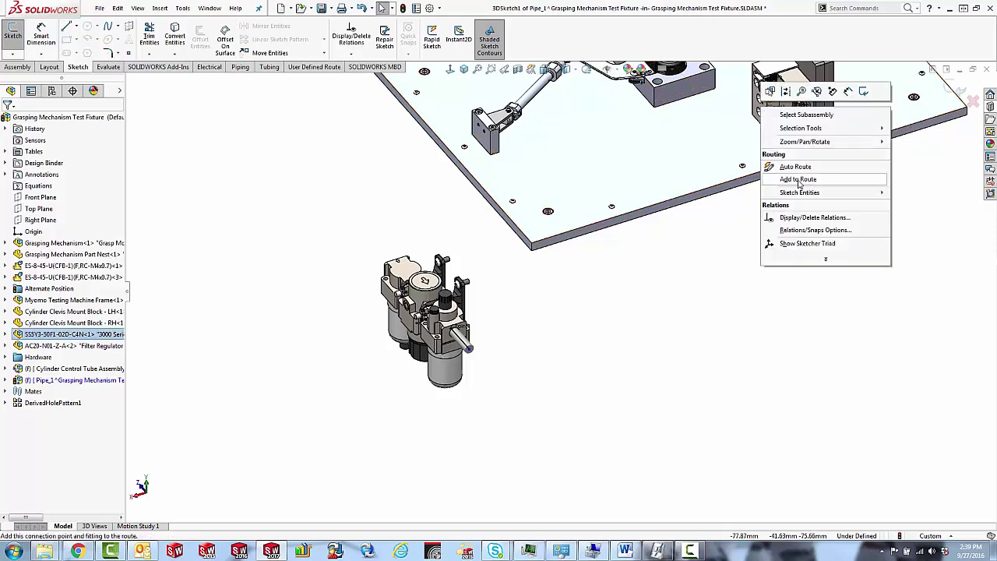
pyautogui.press('Escape')
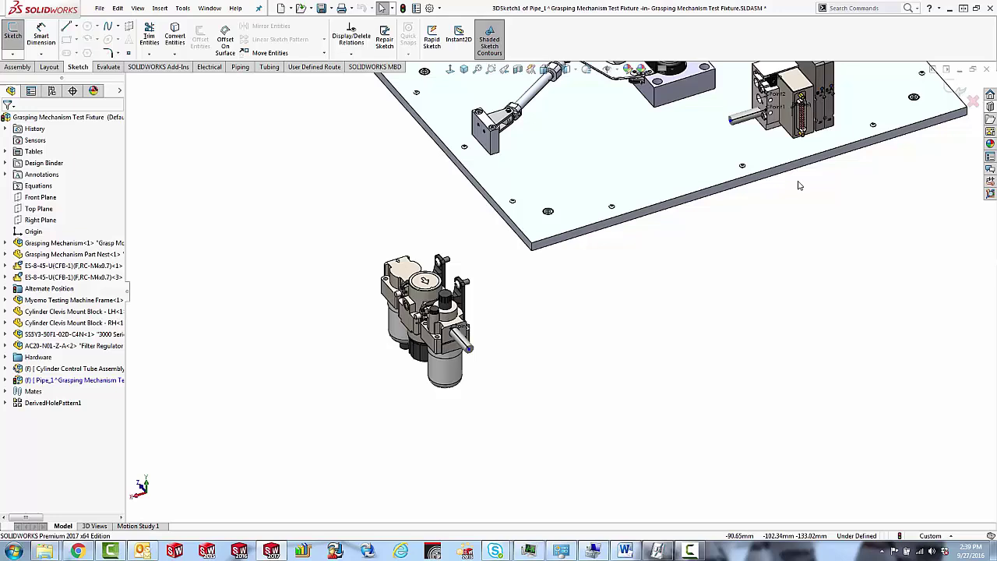
pyautogui.rightClick(798, 186)
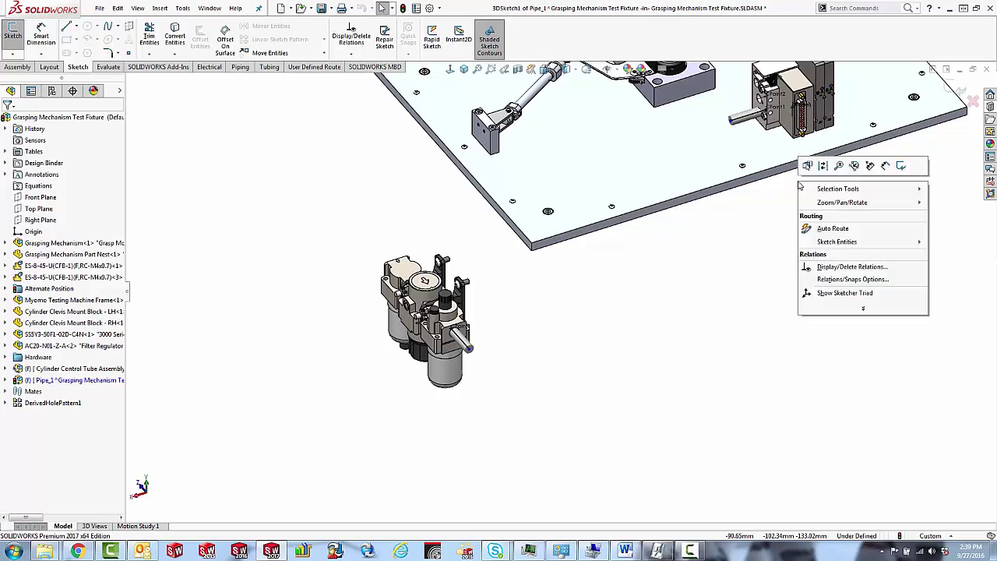
# Auto Route between the valve and filter regulator pipe ends, dismissing the properties warning
pyautogui.click(834, 229)
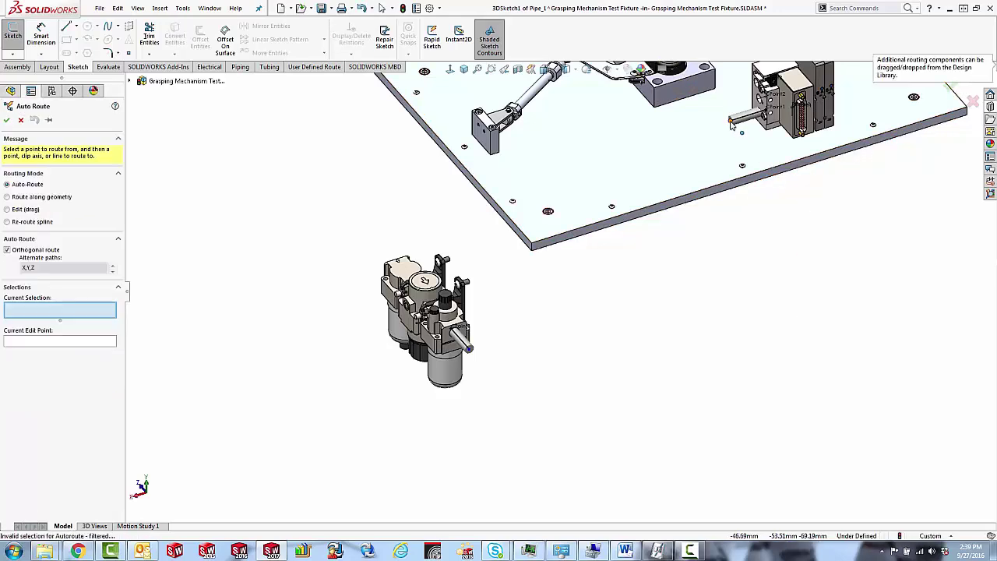
pyautogui.click(732, 120)
pyautogui.click(469, 349)
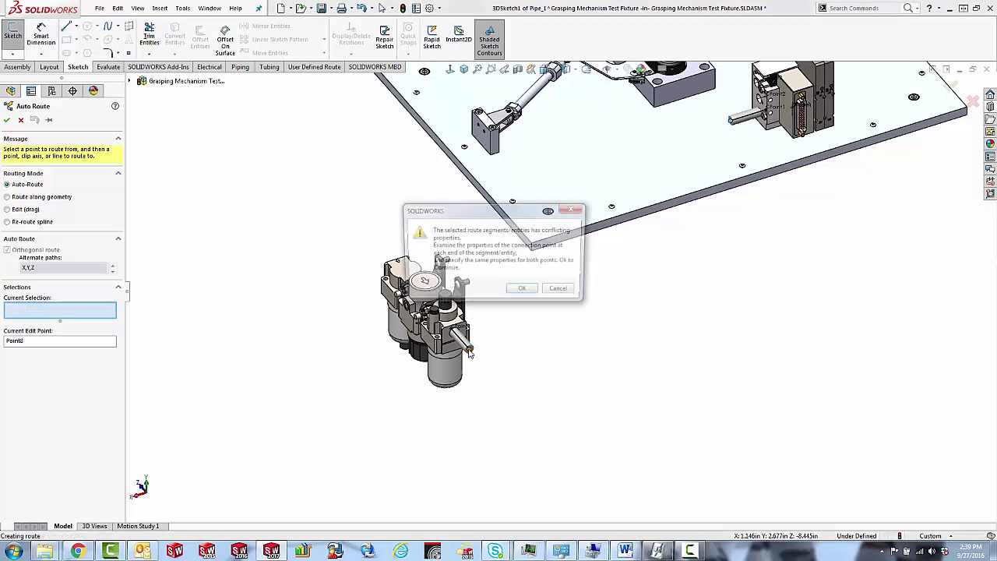
pyautogui.click(530, 295)
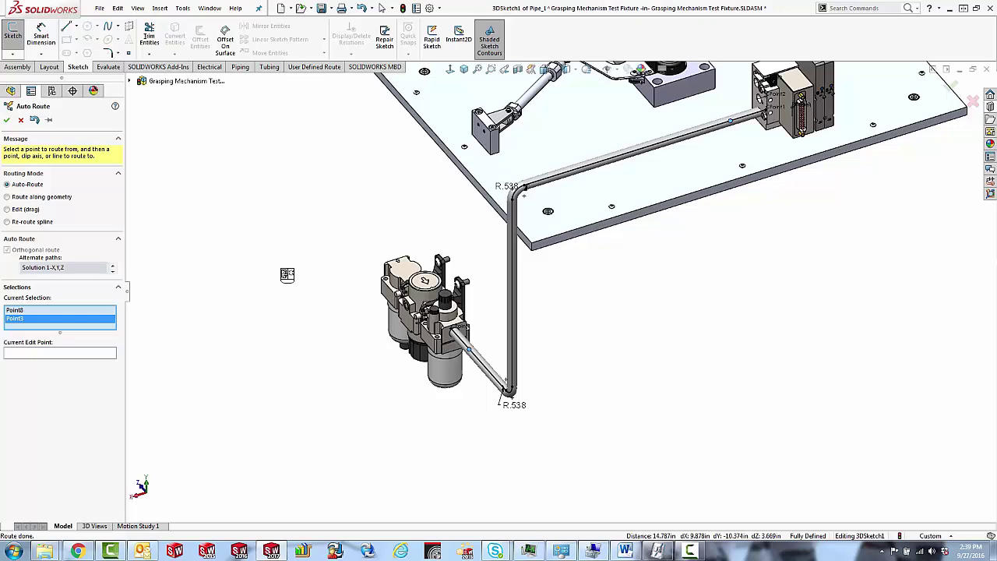
# Cycle through alternate paths and settle on Solution 3-Y,X,Z with R.538 bends
pyautogui.press('Down')
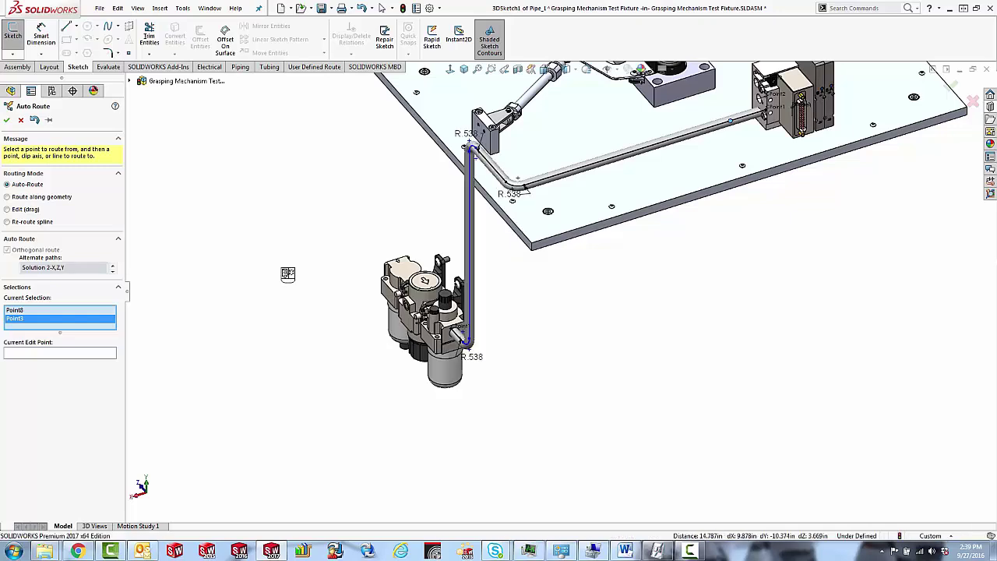
pyautogui.press('Down')
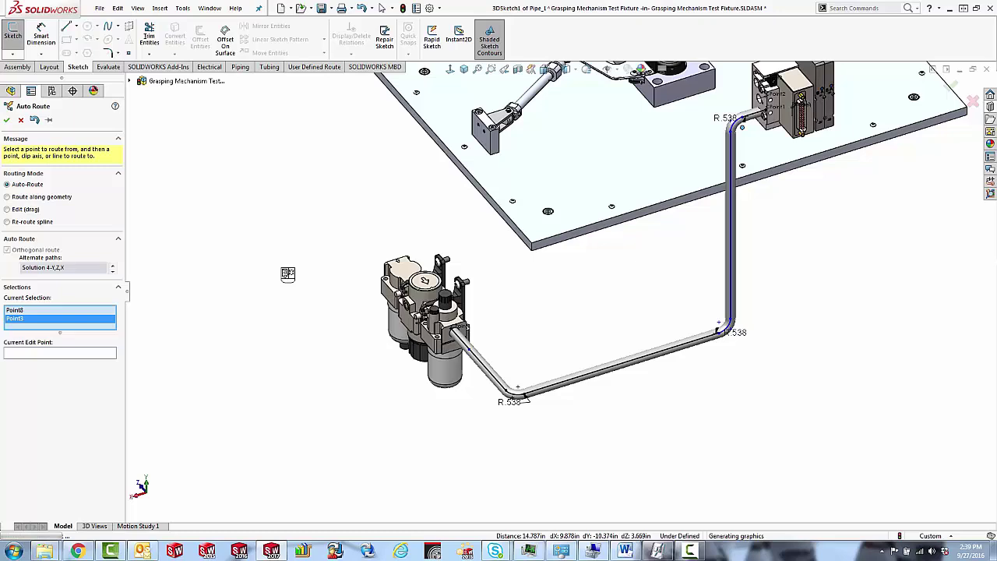
pyautogui.press('Down')
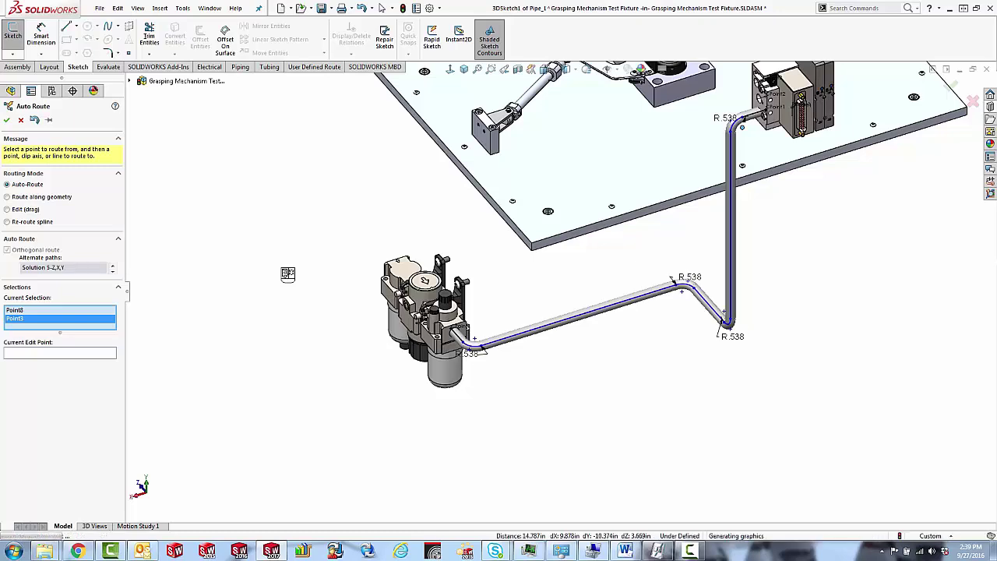
pyautogui.press('Down')
pyautogui.press('Down')
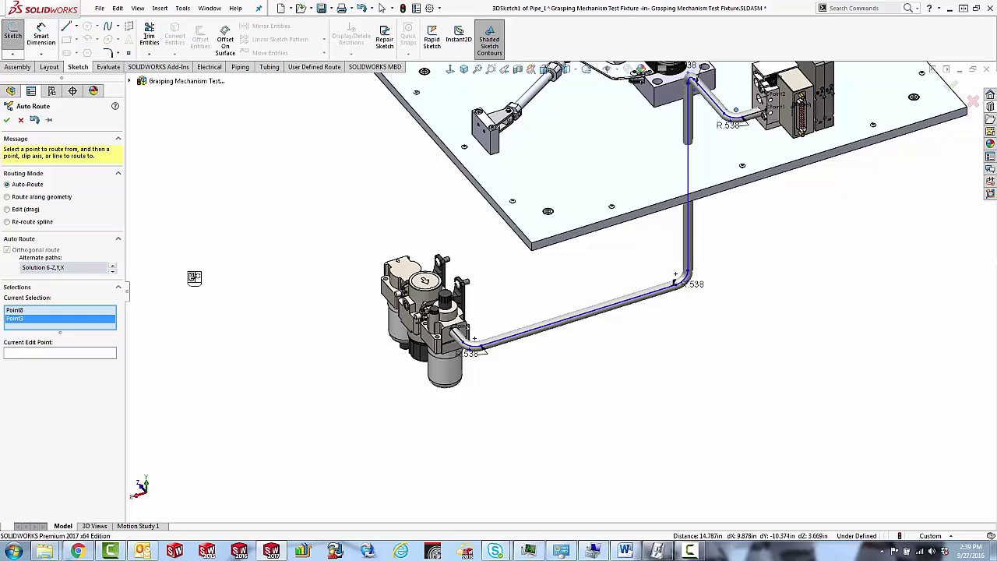
pyautogui.click(114, 271)
pyautogui.click(113, 271)
pyautogui.click(113, 270)
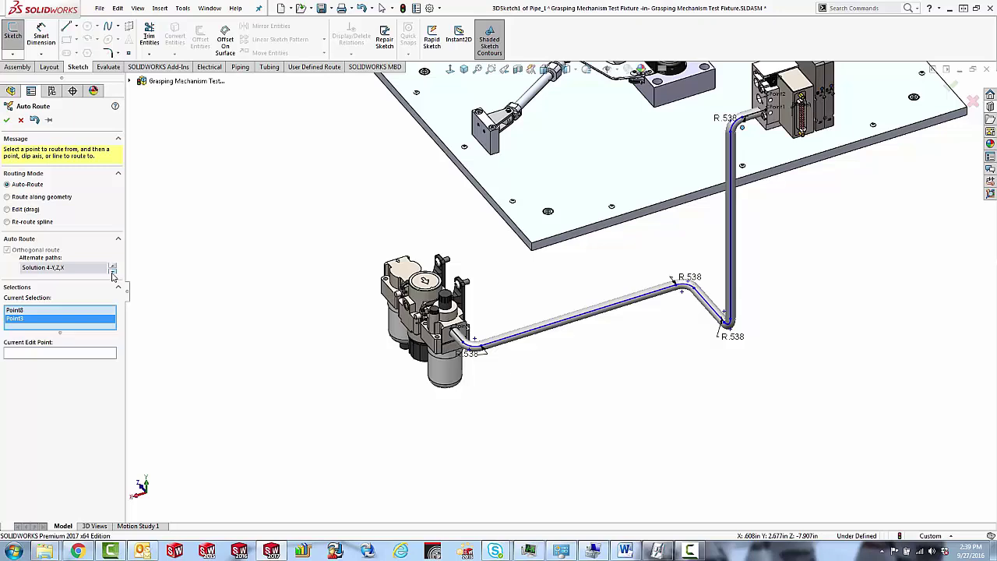
pyautogui.click(112, 271)
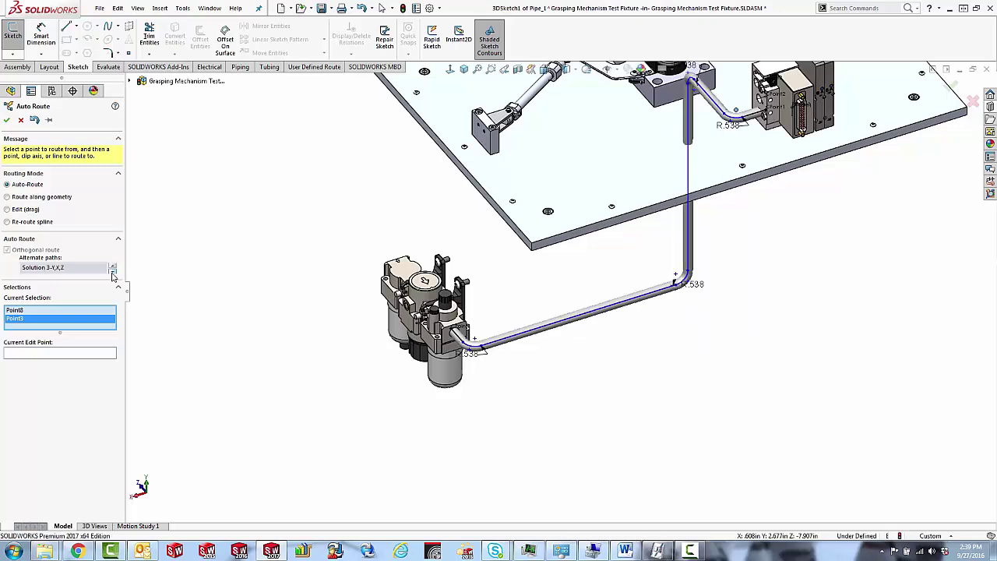
pyautogui.click(113, 271)
pyautogui.click(113, 267)
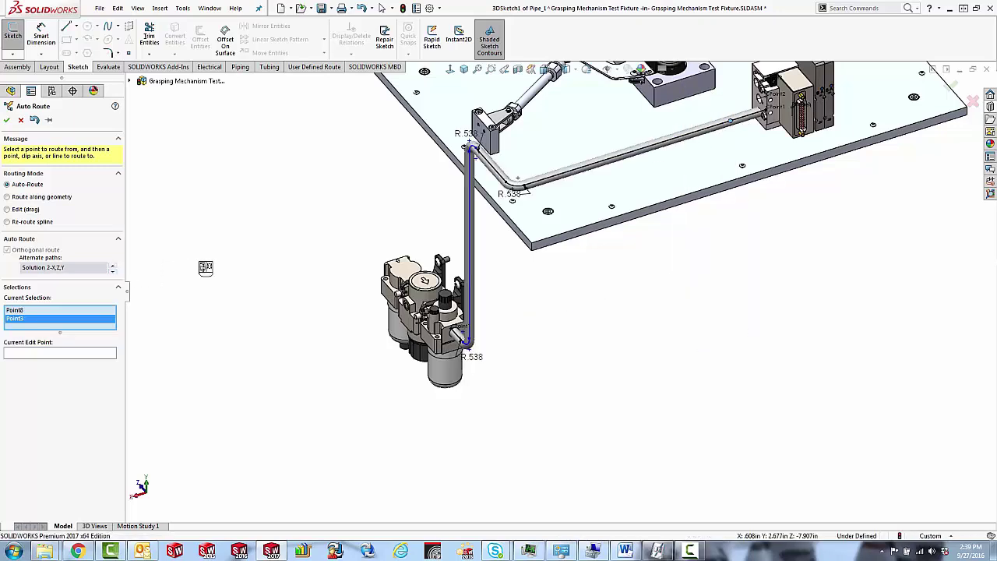
# Finish the auto route and drag the pipe's vertical run closer to the filter regulator
pyautogui.rightClick(207, 270)
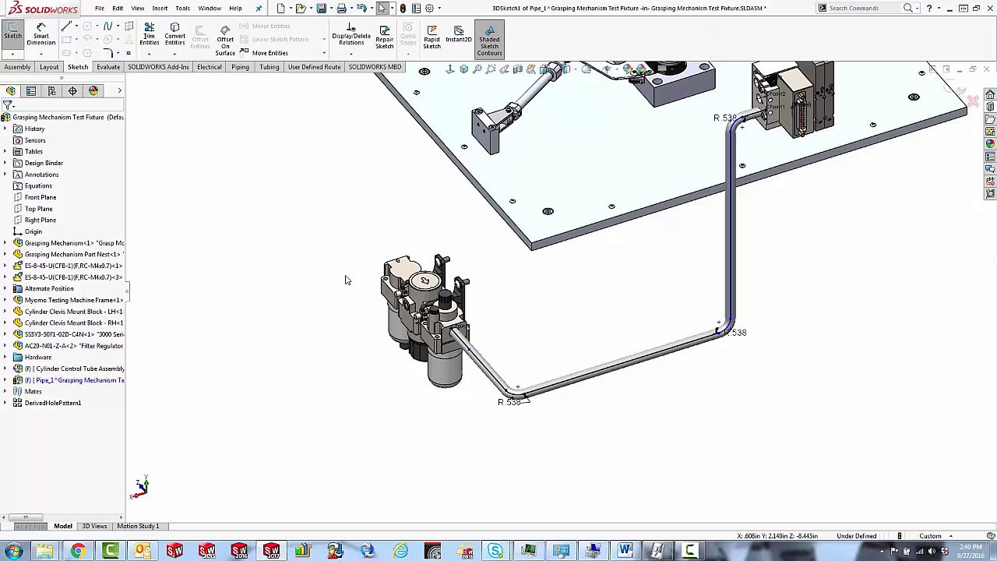
pyautogui.moveTo(726, 260)
pyautogui.mouseDown()
pyautogui.moveTo(601, 290)
pyautogui.moveTo(641, 288)
pyautogui.mouseUp()
pyautogui.click(698, 285)
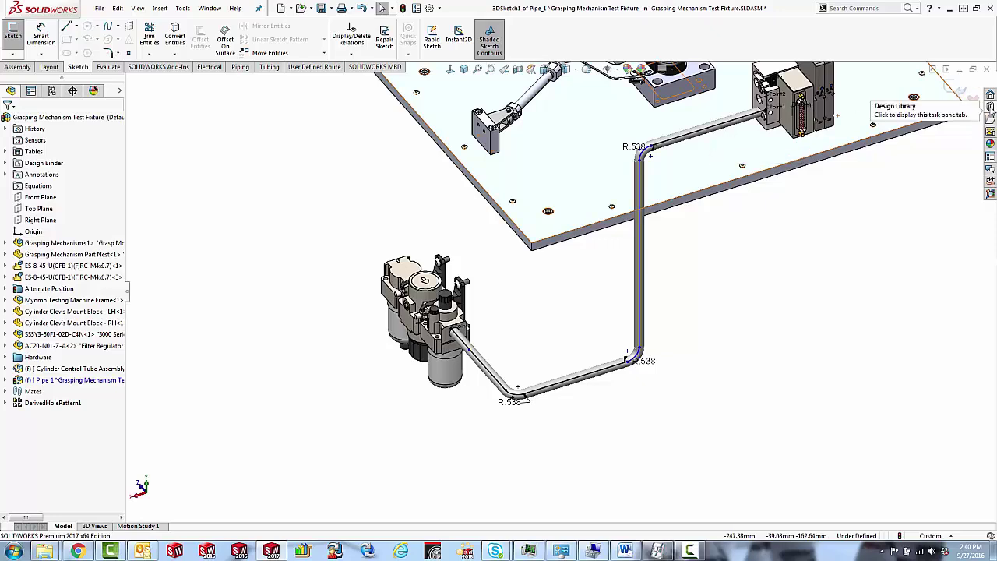
# Drag a barrel nipple from the Design Library piping nipples folder onto the pipe near the connector
pyautogui.click(990, 108)
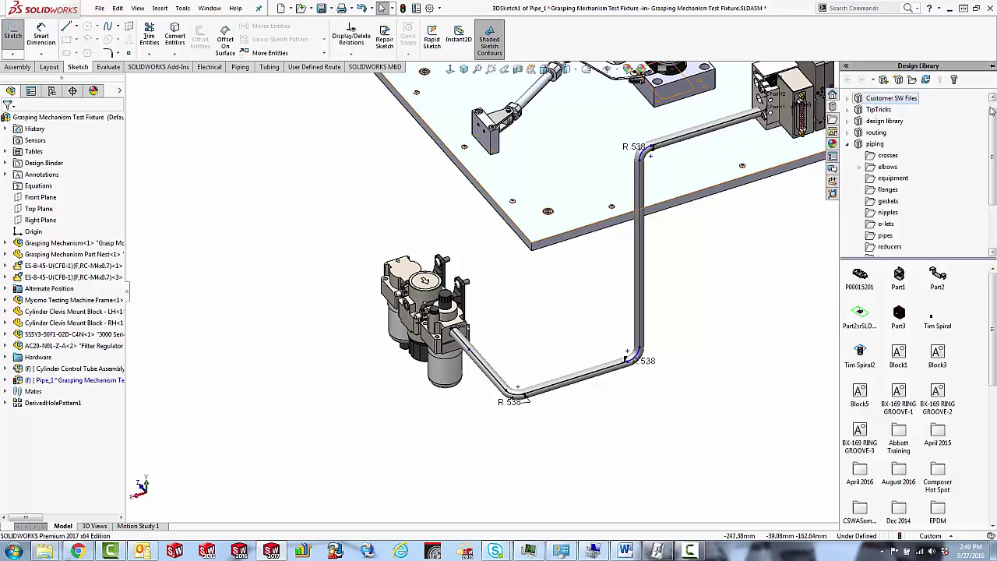
pyautogui.click(881, 213)
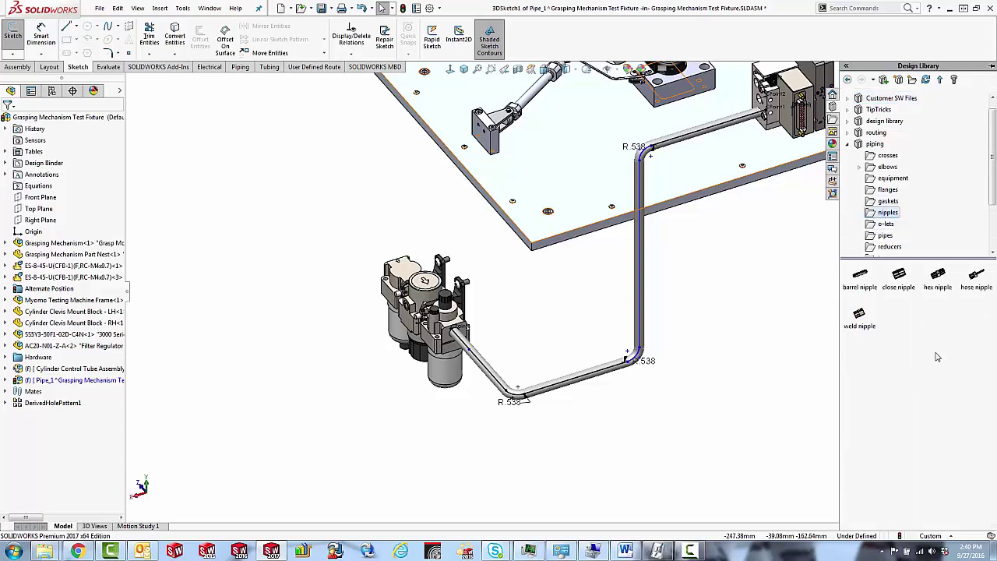
pyautogui.moveTo(862, 317)
pyautogui.moveTo(943, 276)
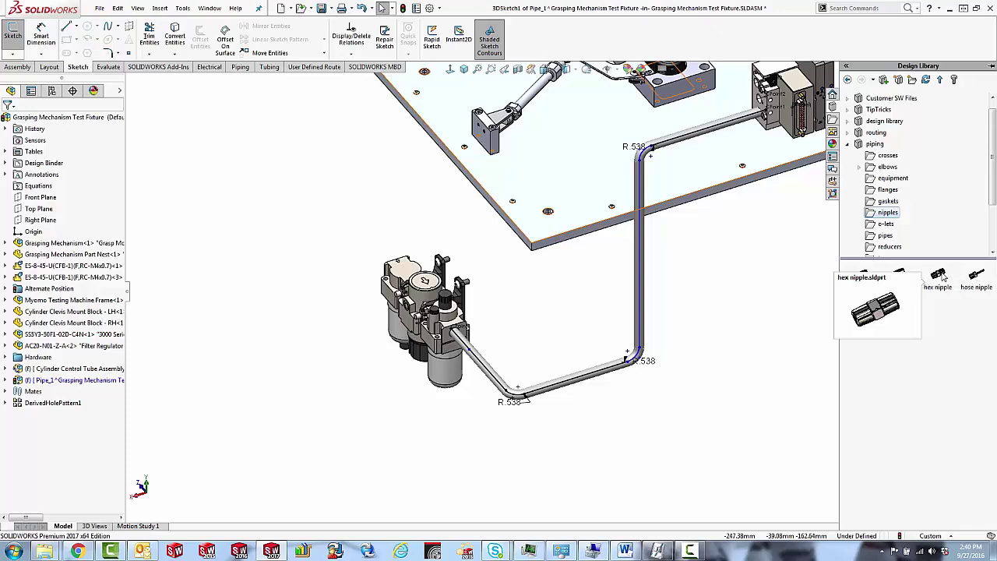
pyautogui.moveTo(895, 281)
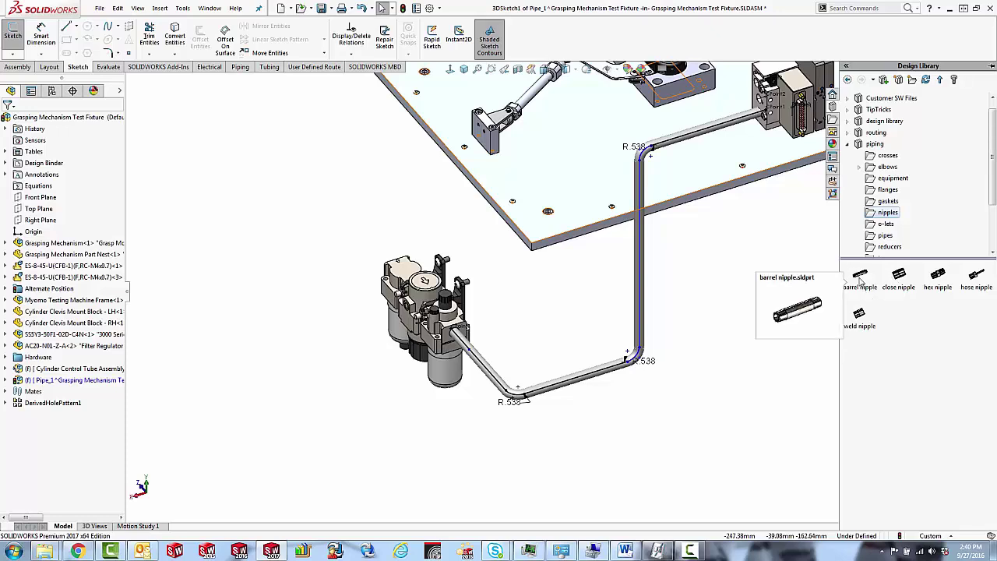
pyautogui.click(861, 278)
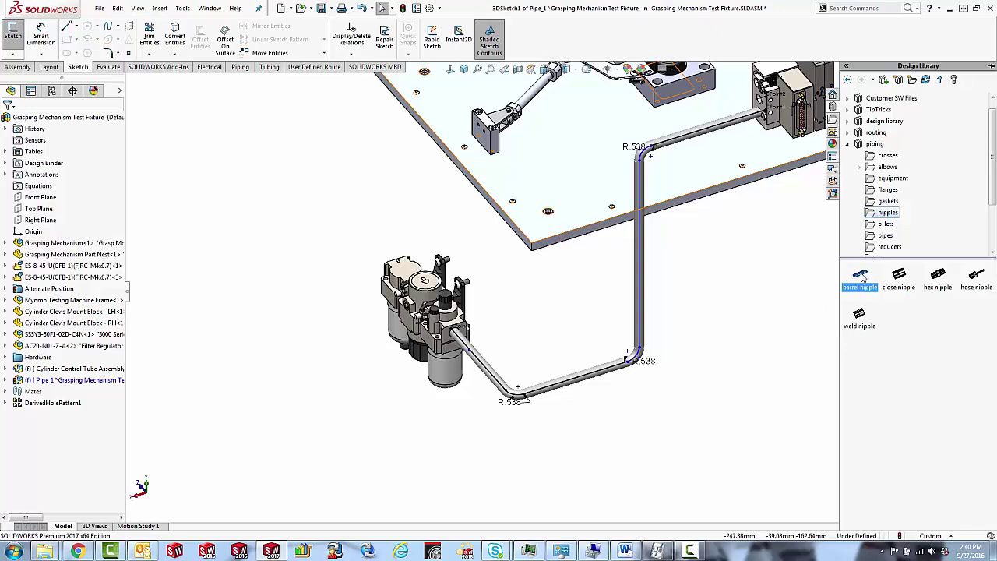
pyautogui.moveTo(861, 278); pyautogui.dragTo(712, 138)
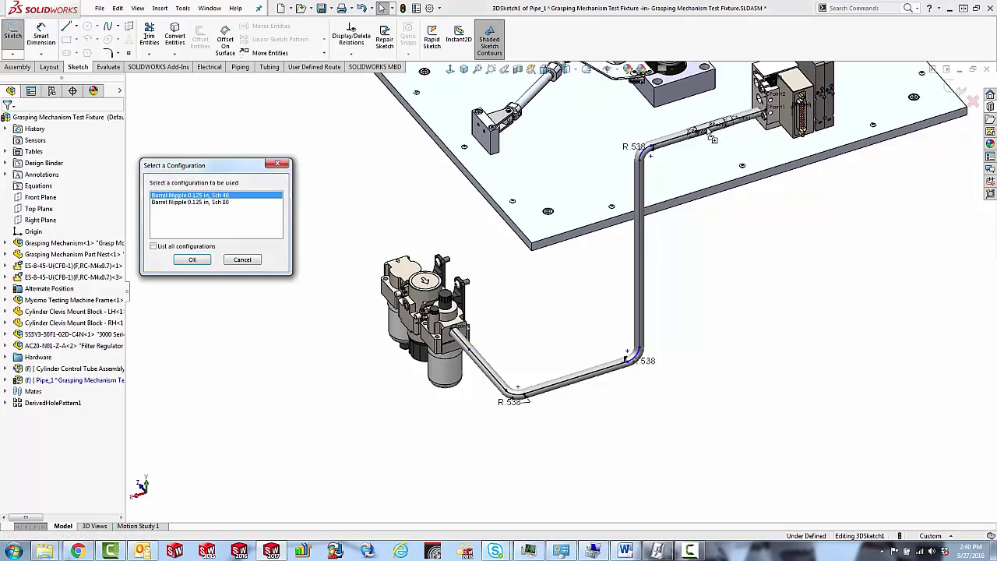
# Accept the Sch 40 barrel nipple configuration and check routing options on the adjacent pipe line
pyautogui.press('Return')
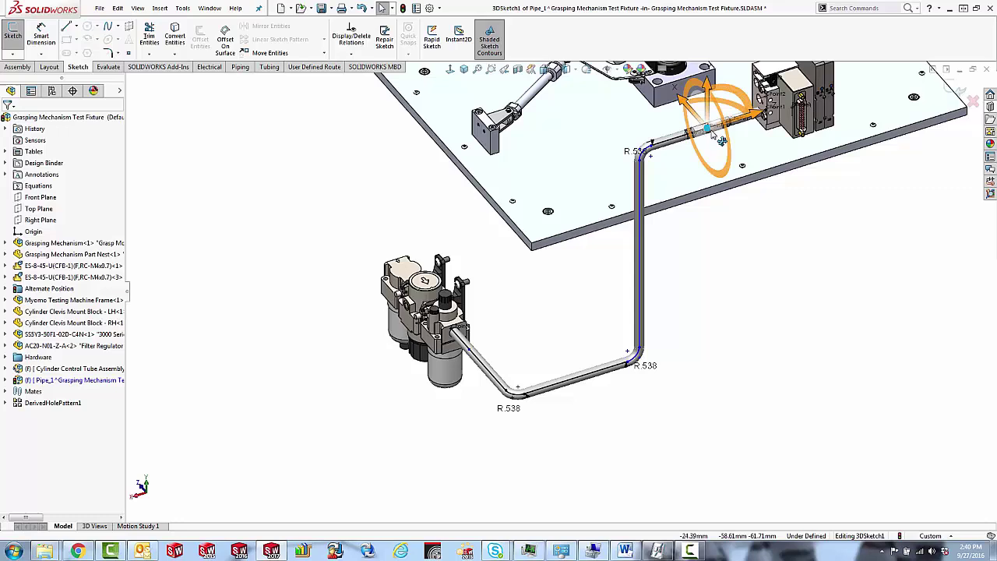
pyautogui.click(749, 120)
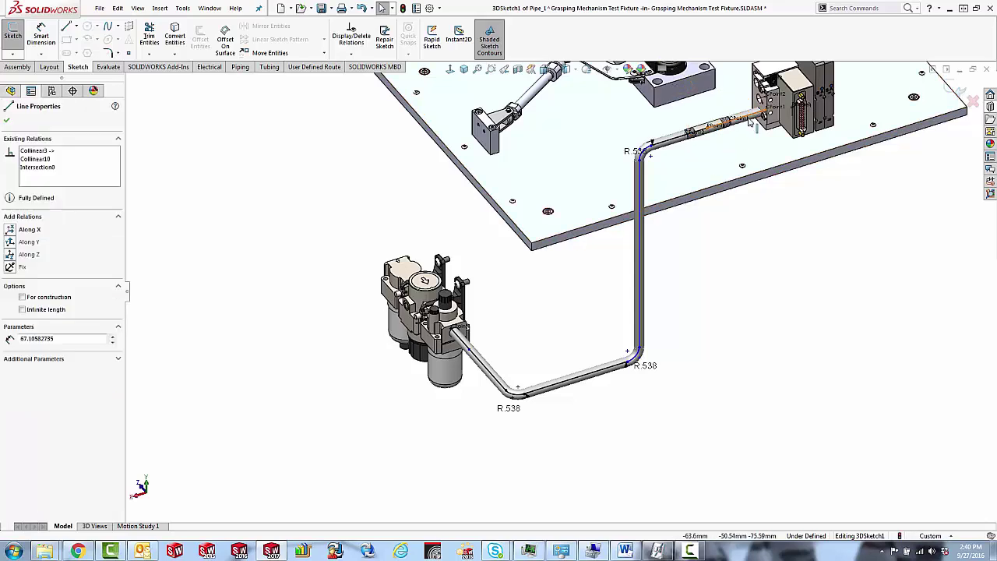
pyautogui.rightClick(749, 120)
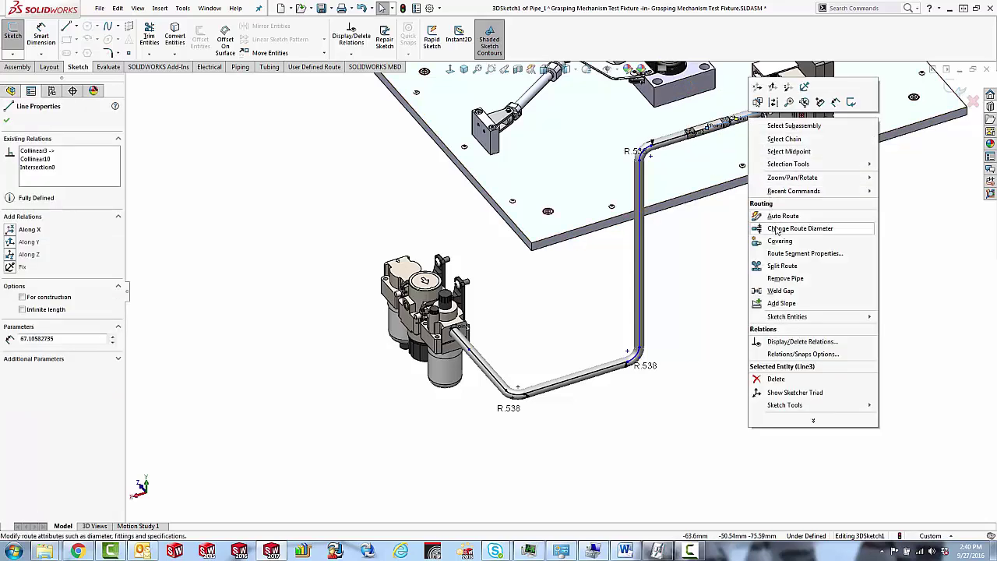
pyautogui.press('Escape')
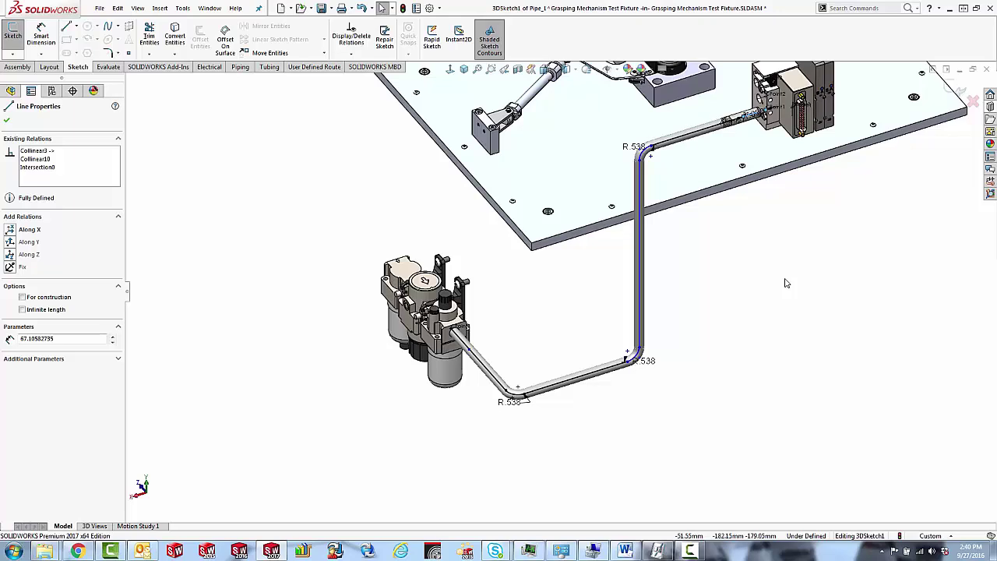
# Update the route around the new nipple so elbows appear at every bend
pyautogui.click(695, 138)
pyautogui.rightClick(695, 137)
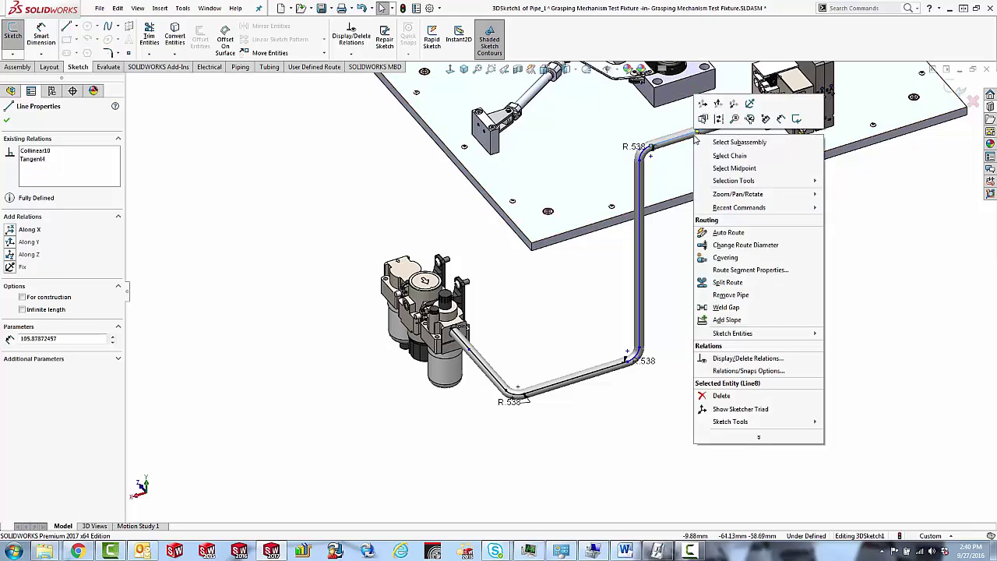
pyautogui.click(735, 295)
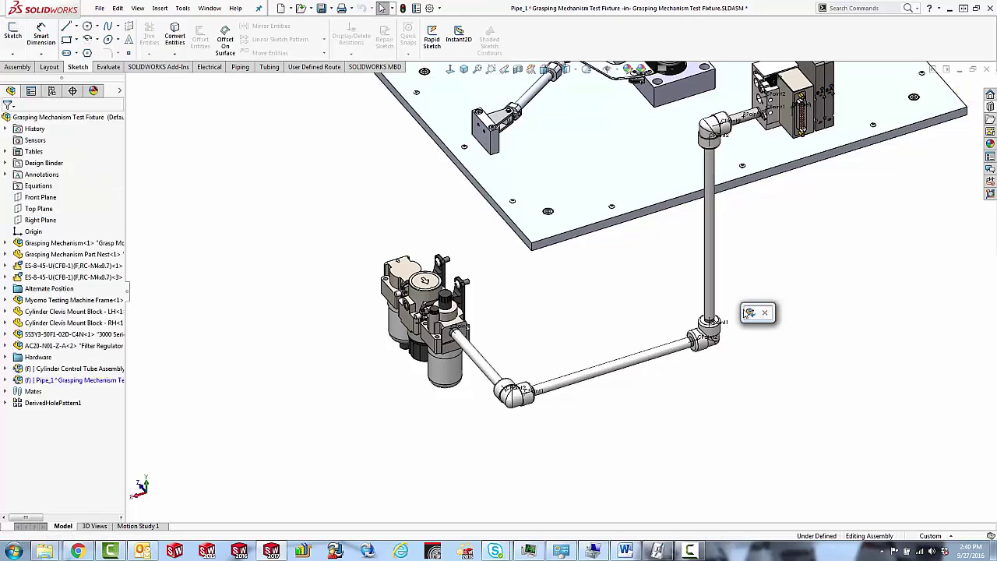
# Open Pipe_1 in its own window, rebuild it, view it isometrically and hide planes and route points
pyautogui.click(749, 312)
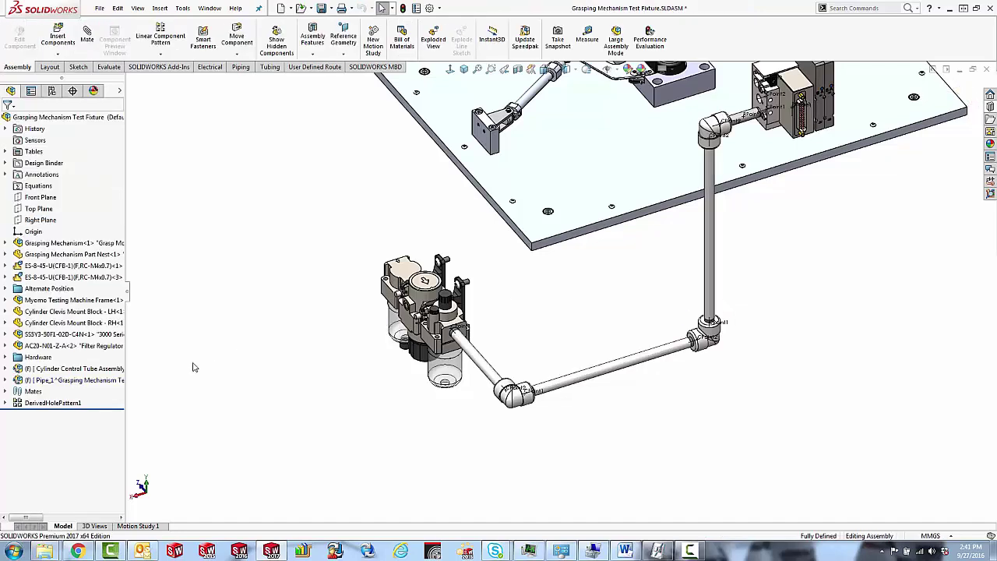
pyautogui.click(89, 383)
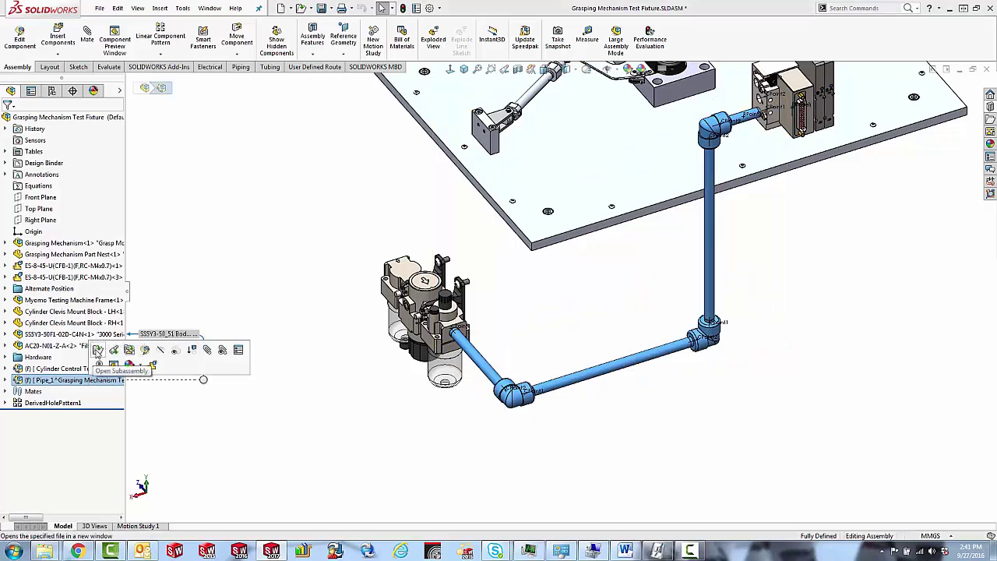
pyautogui.click(107, 352)
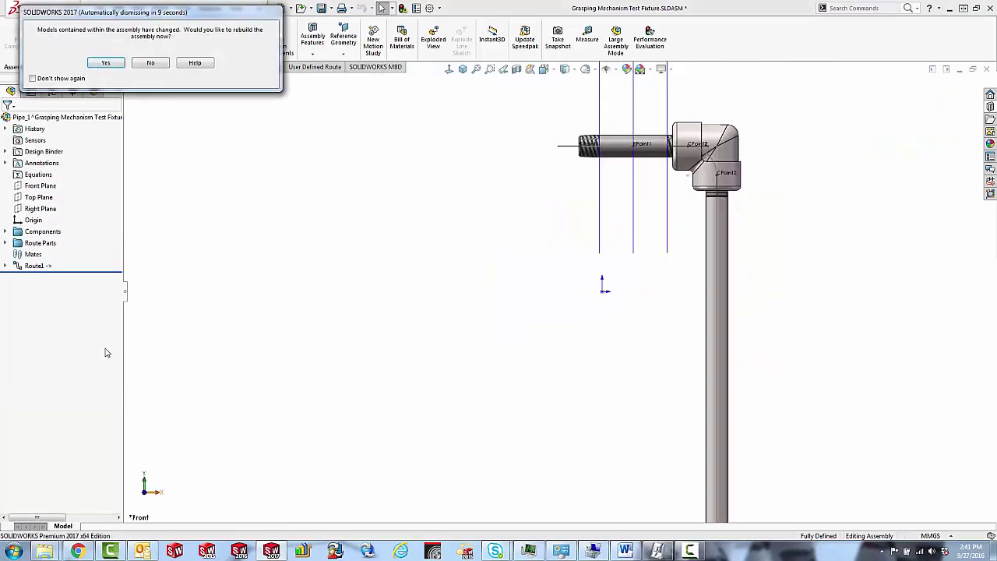
pyautogui.press('Return')
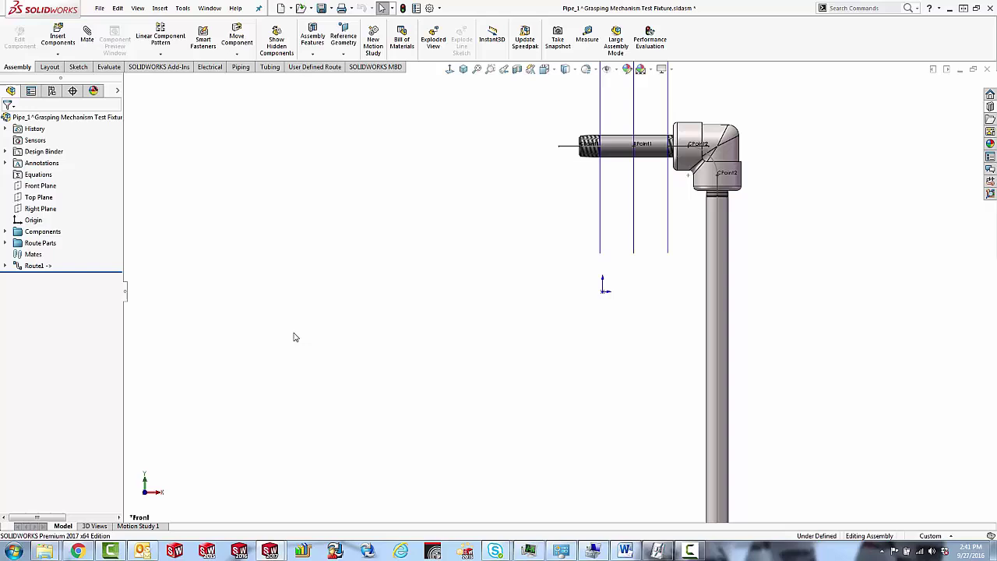
pyautogui.moveTo(300, 329); pyautogui.dragTo(327, 290, button='right')
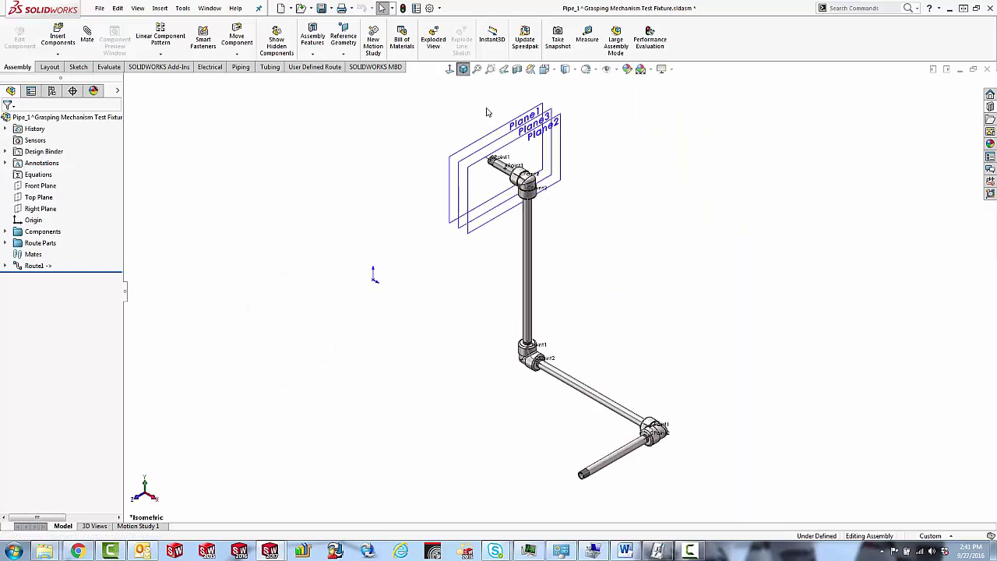
pyautogui.click(606, 69)
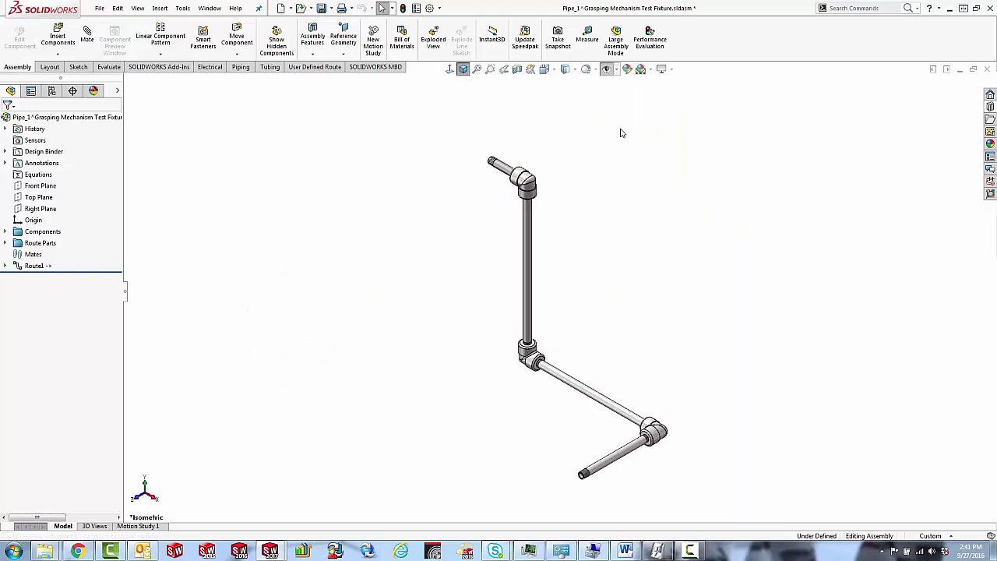
# Explode Pipe_1 by lifting the upper pipe, elbow and nipple and sliding the barrel nipple off
pyautogui.click(433, 39)
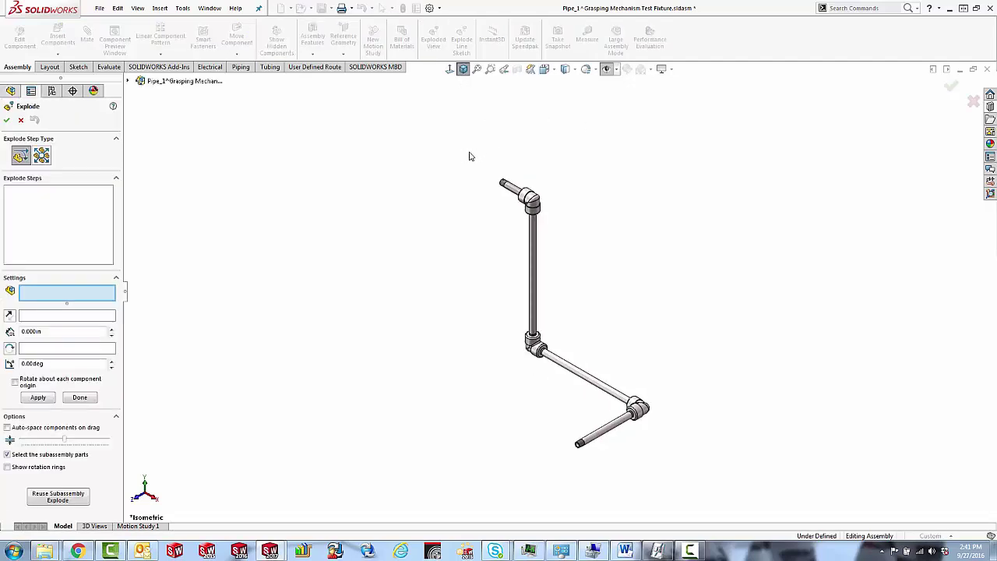
pyautogui.moveTo(598, 158); pyautogui.dragTo(511, 220)
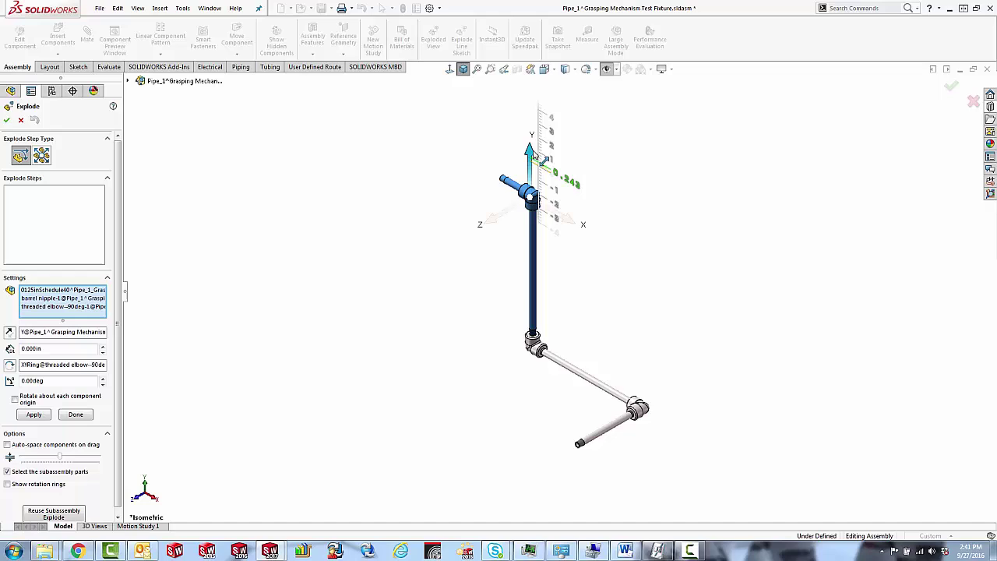
pyautogui.moveTo(534, 156); pyautogui.dragTo(573, 199)
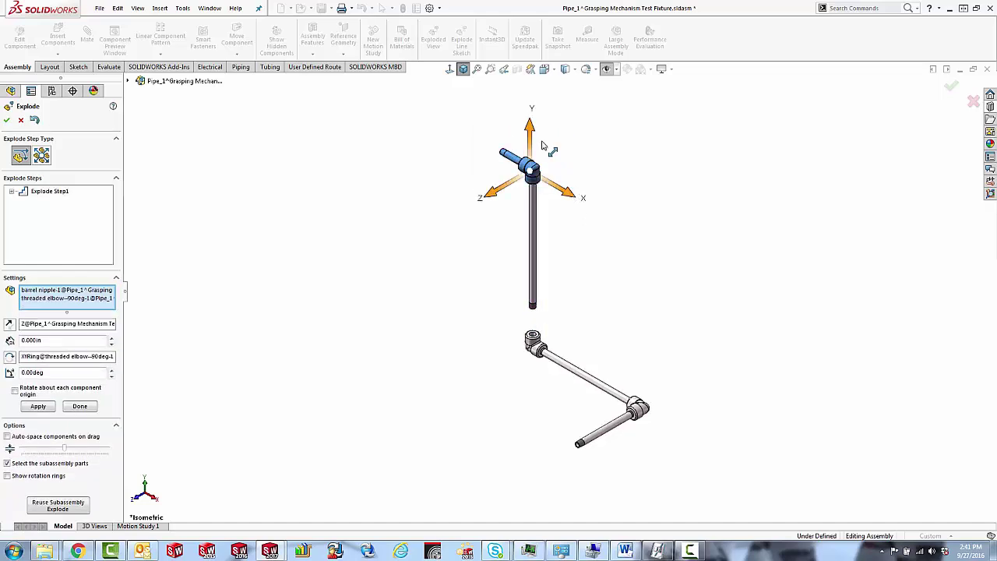
pyautogui.moveTo(530, 121); pyautogui.dragTo(529, 109)
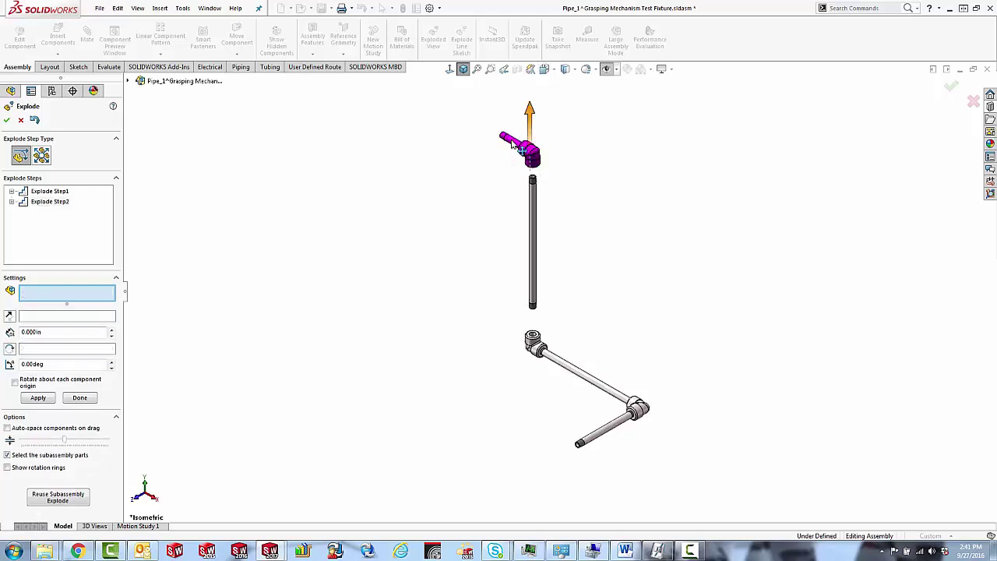
pyautogui.click(512, 143)
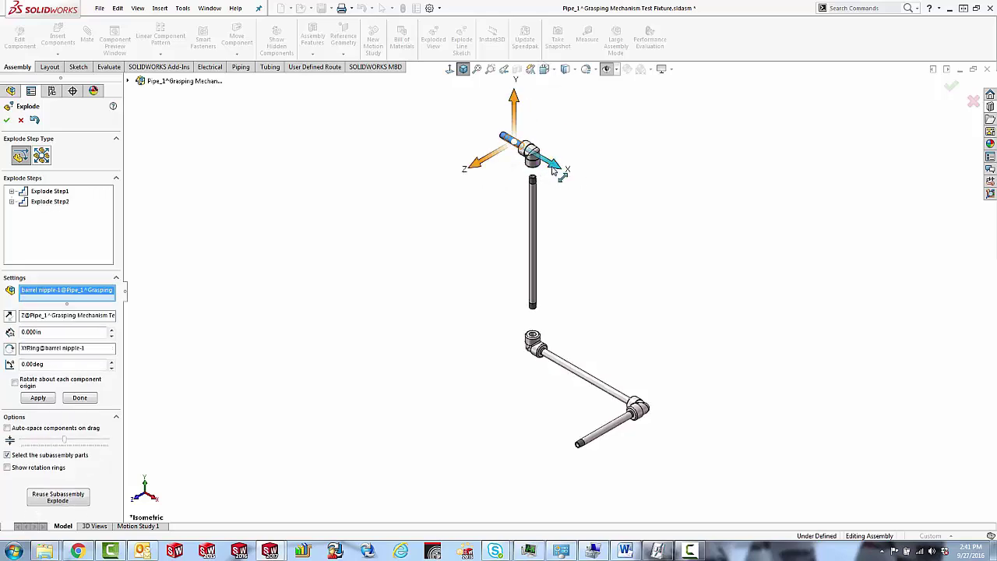
pyautogui.moveTo(551, 162); pyautogui.dragTo(516, 415)
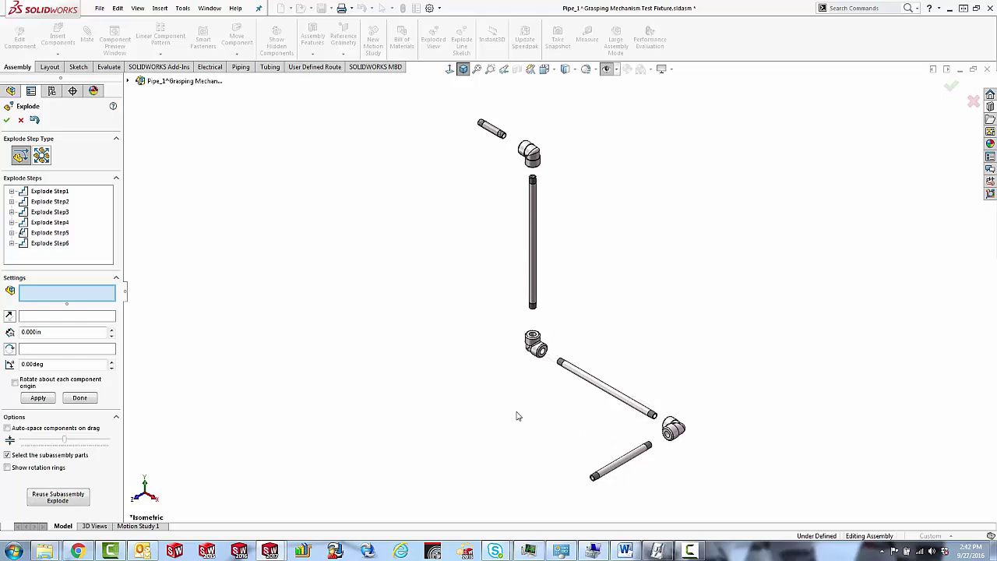
pyautogui.rightClick(516, 416)
# Keep the exploded view and toggle ExplView1 collapsed and exploded under the Default configuration
pyautogui.click(525, 420)
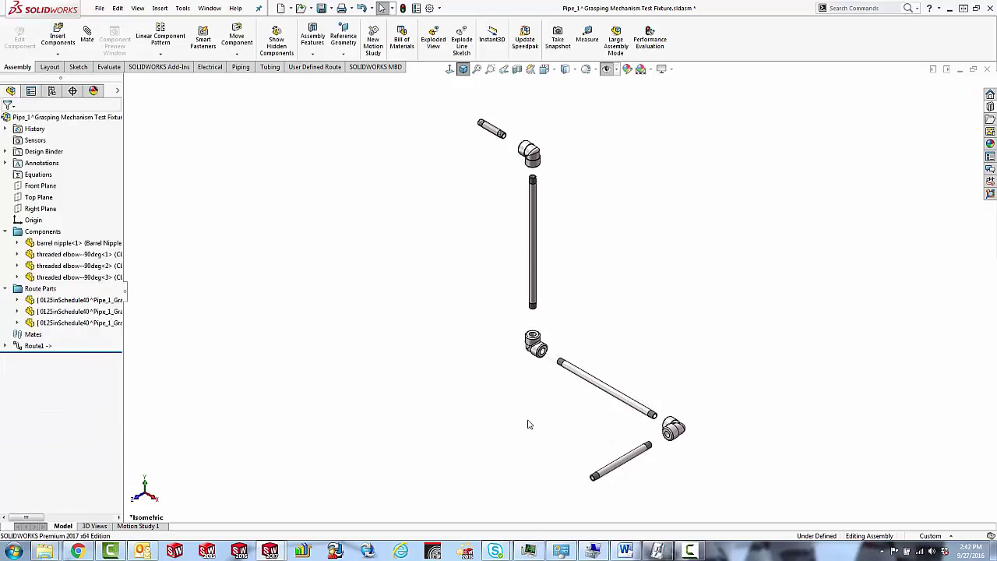
pyautogui.click(51, 91)
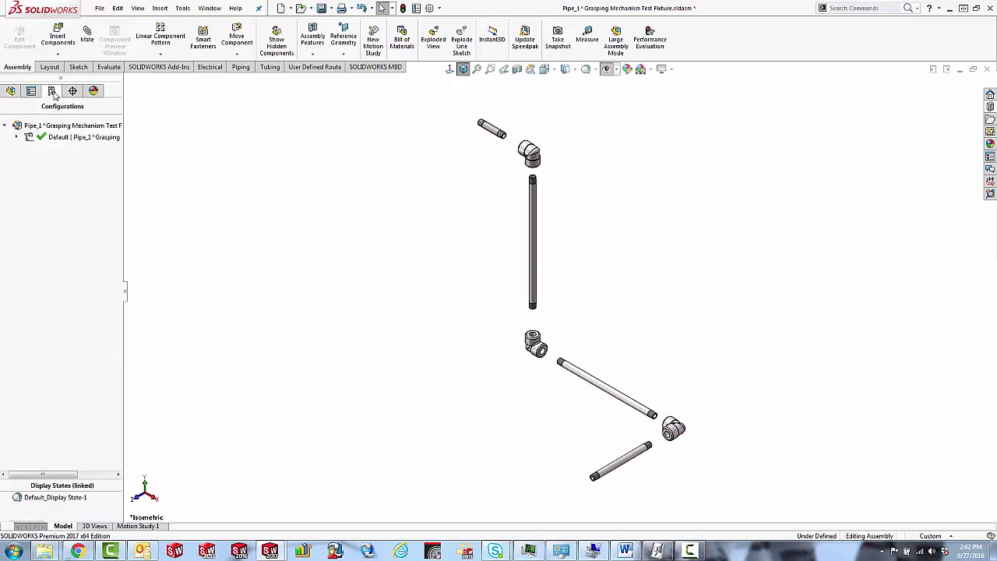
pyautogui.click(16, 136)
pyautogui.doubleClick(54, 148)
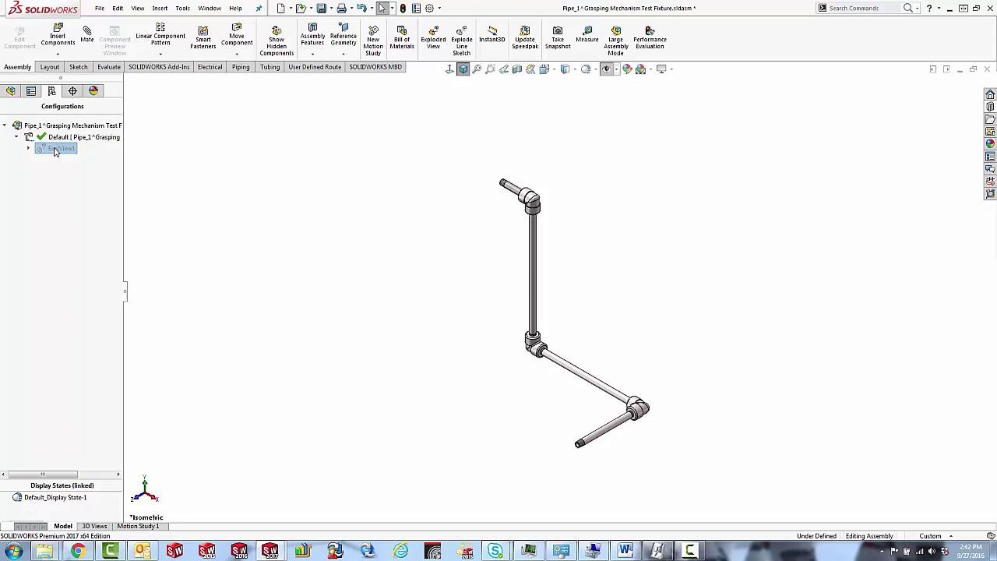
pyautogui.doubleClick(55, 148)
# Play the ExplView1 collapse animation, then stop it on the Animation Controller
pyautogui.rightClick(55, 150)
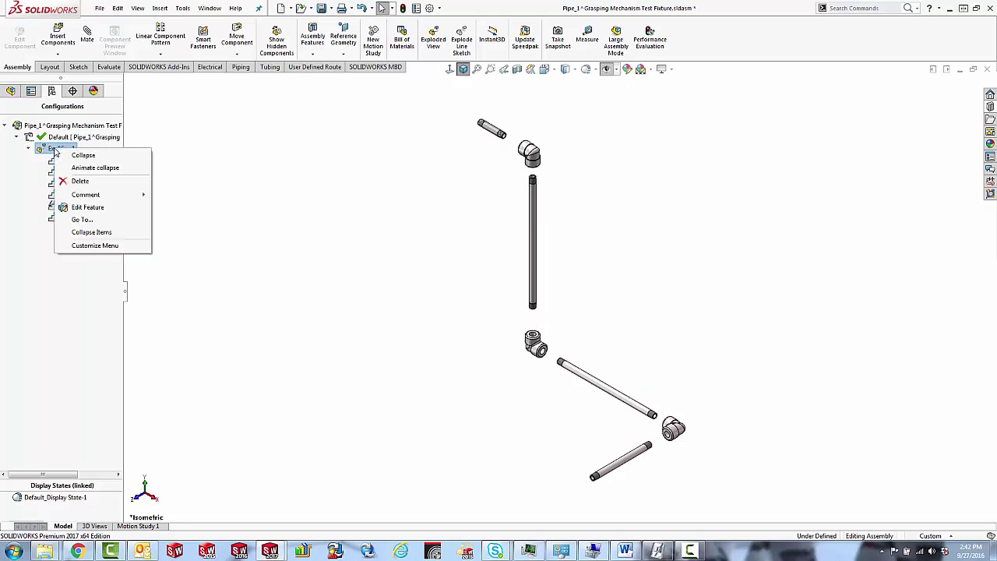
pyautogui.click(89, 168)
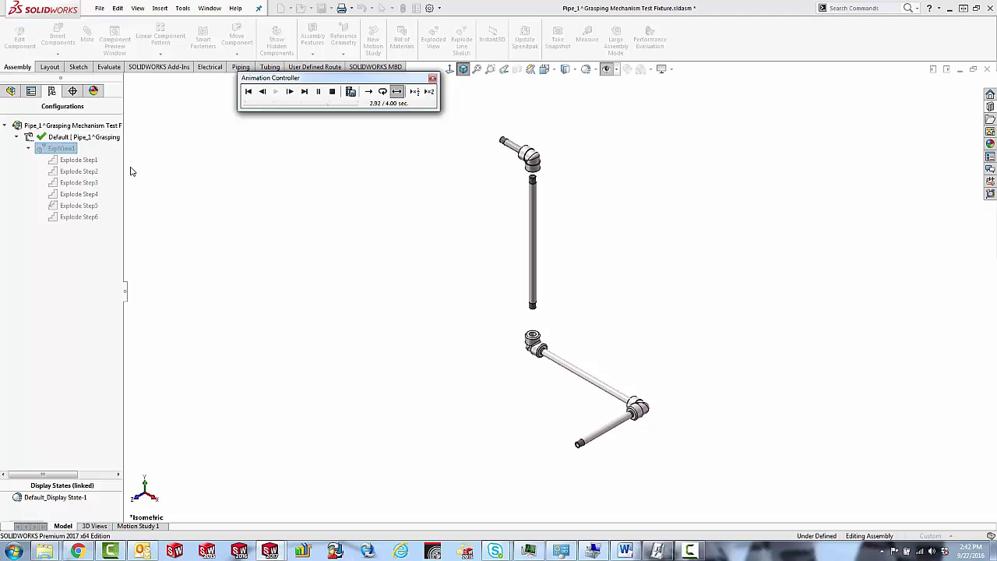
pyautogui.click(332, 93)
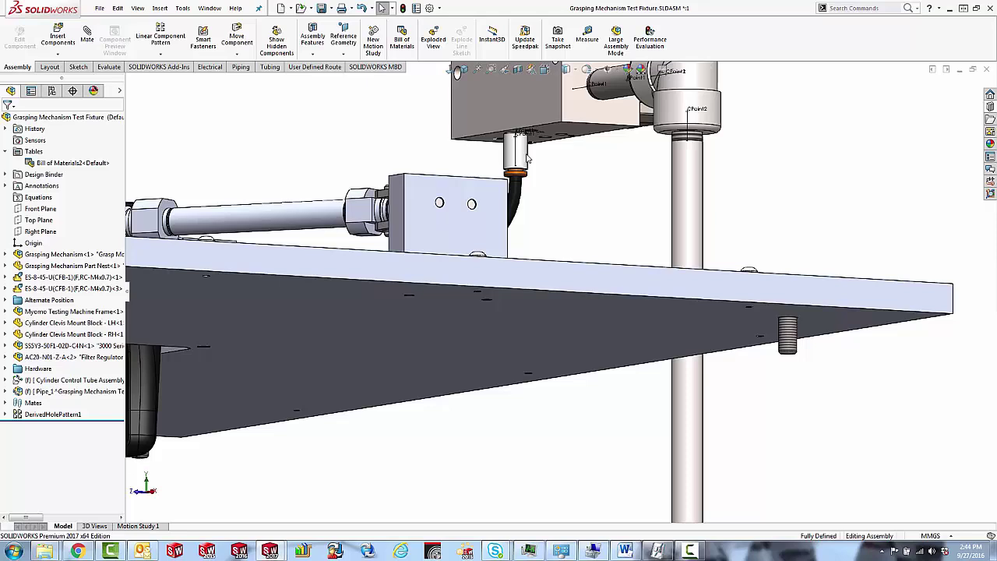
# Reuse the Cylinder Control Tube Assembly route, with Search all sub assemblies enabled
pyautogui.rightClick(78, 380)
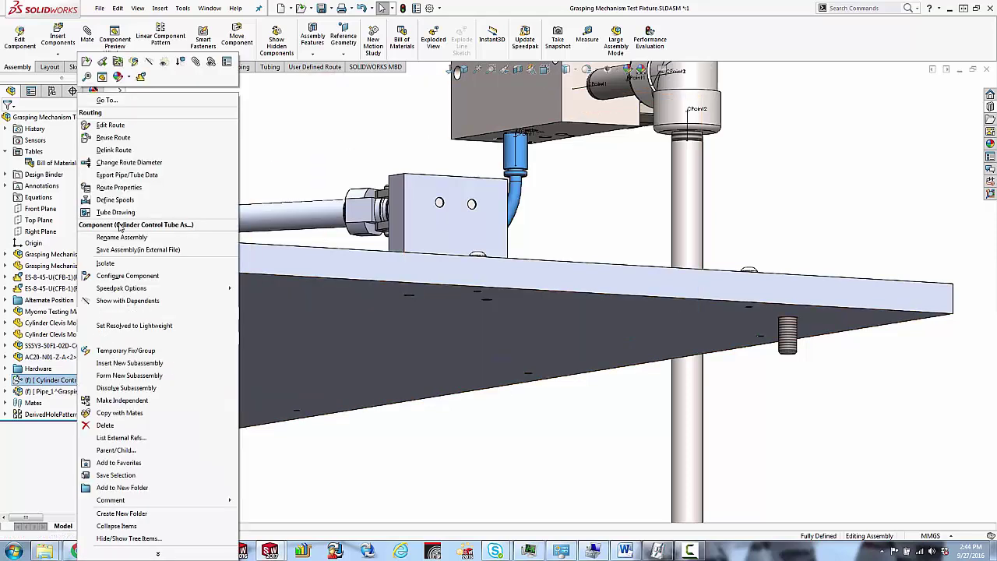
pyautogui.click(129, 137)
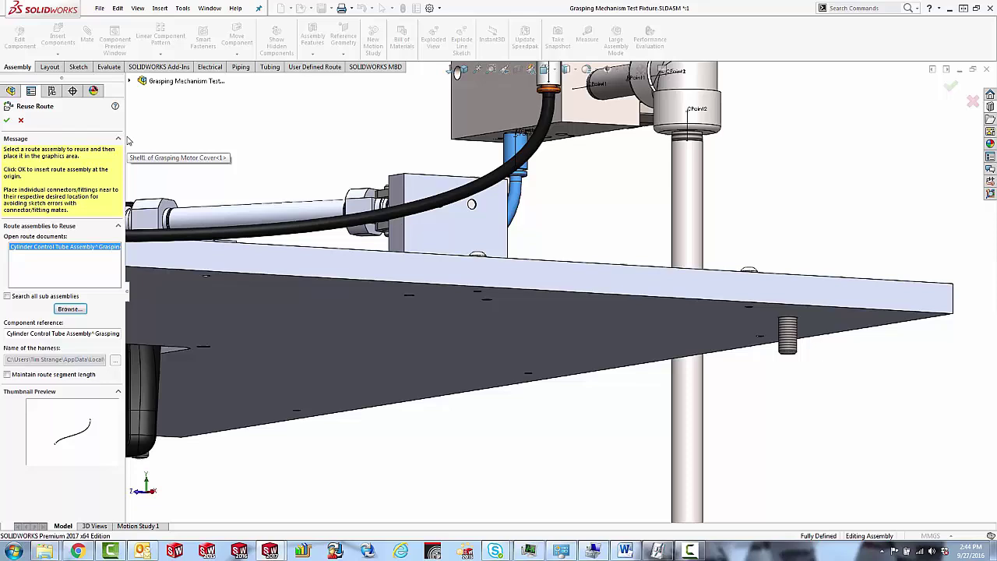
pyautogui.click(7, 296)
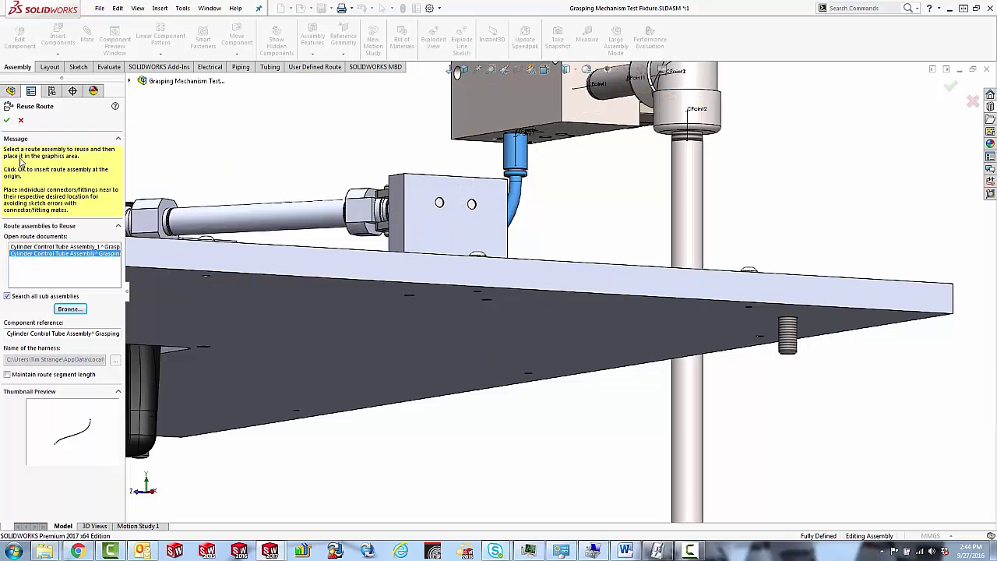
pyautogui.click(7, 121)
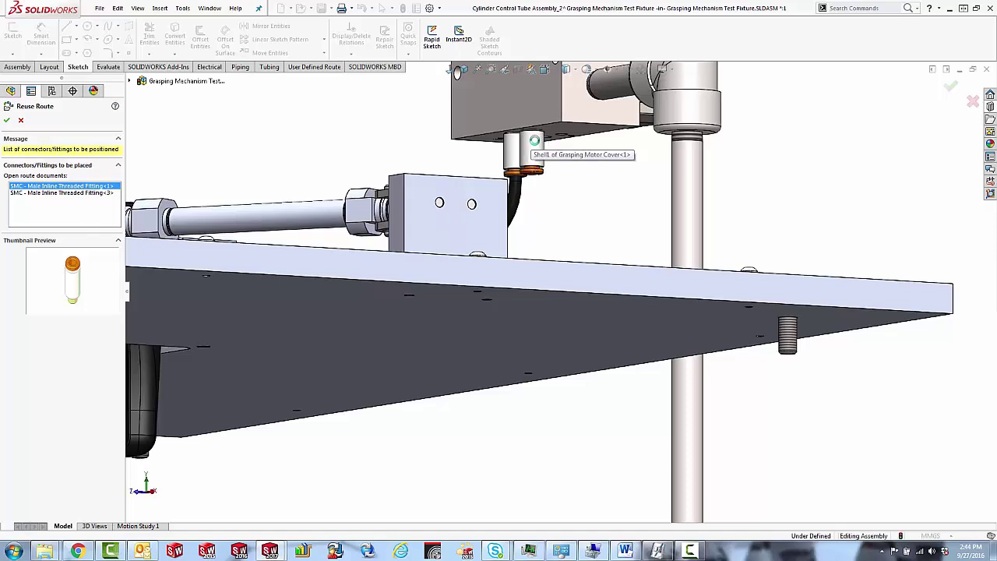
# Place the two threaded fittings on the valve block and cylinder end, then rebuild the hose
pyautogui.click(534, 140)
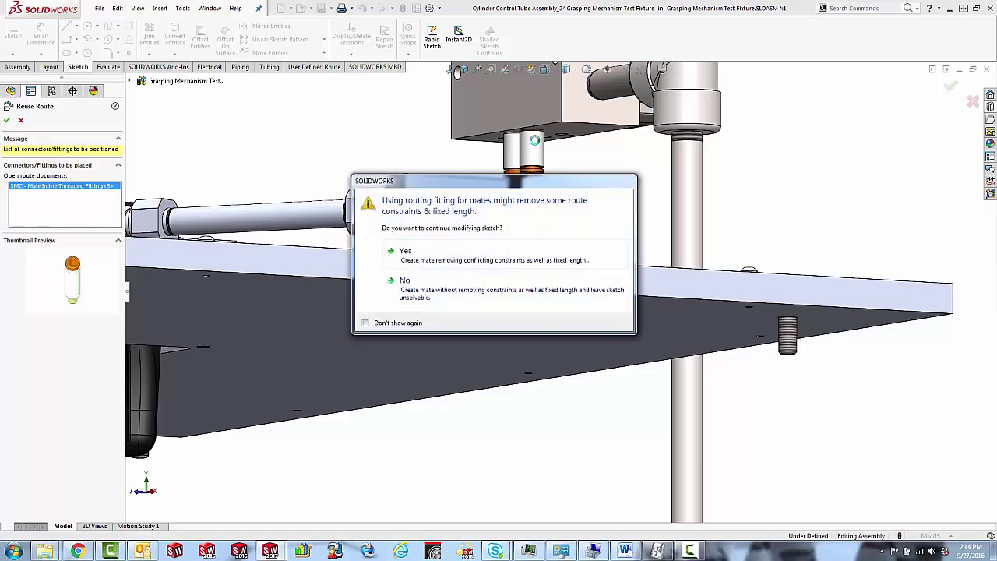
pyautogui.press('Return')
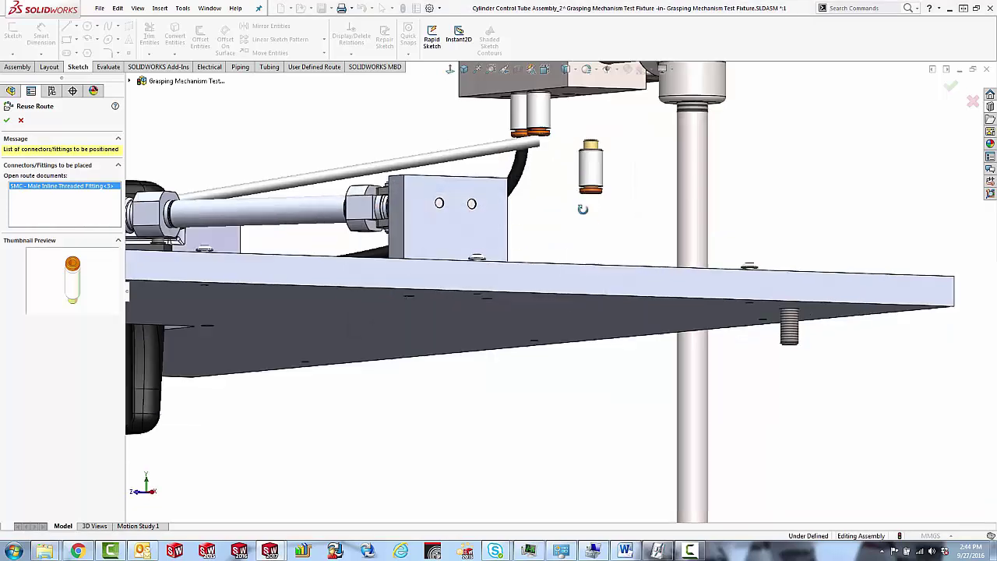
pyautogui.moveTo(582, 208); pyautogui.dragTo(438, 258, button='middle')
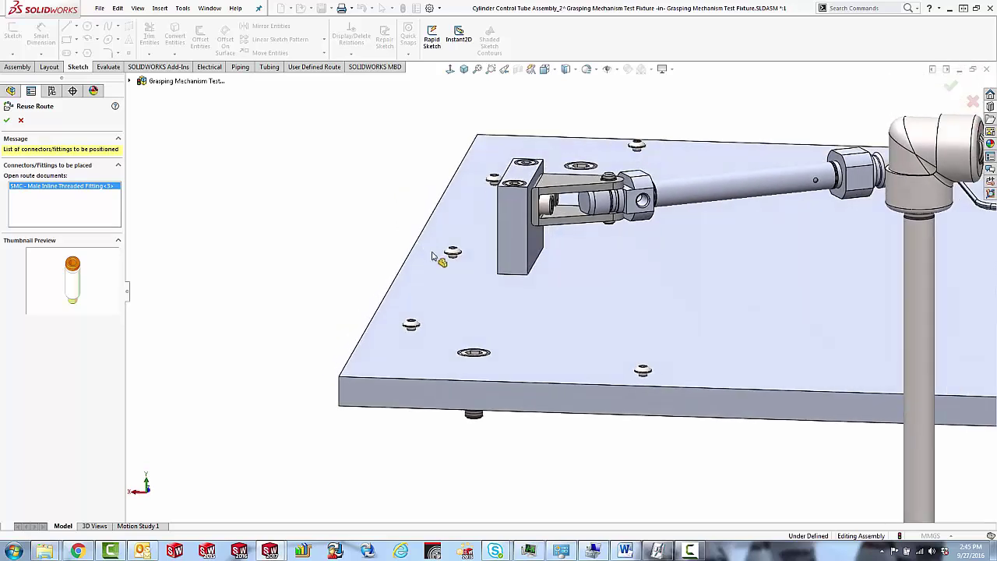
pyautogui.click(637, 202)
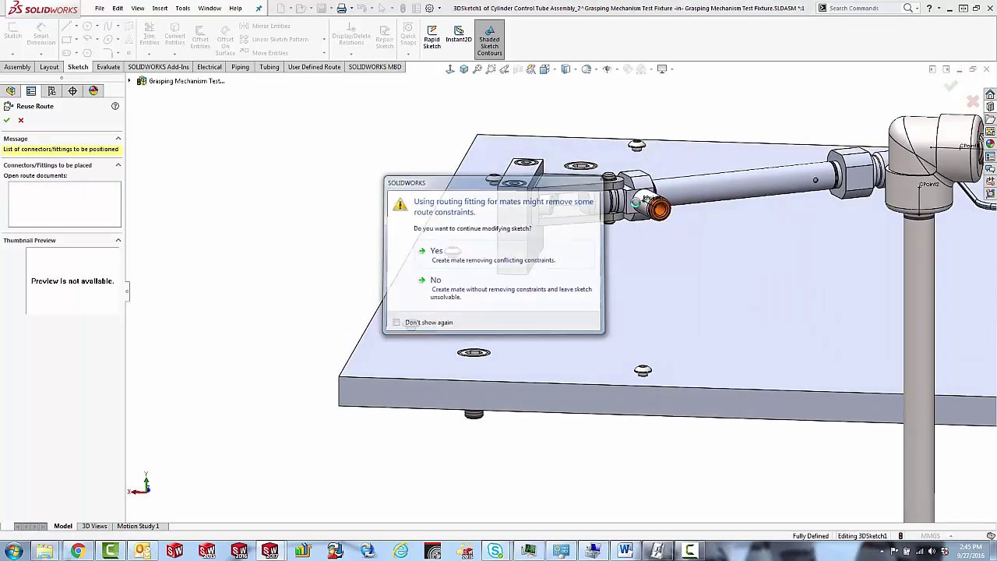
pyautogui.press('Return')
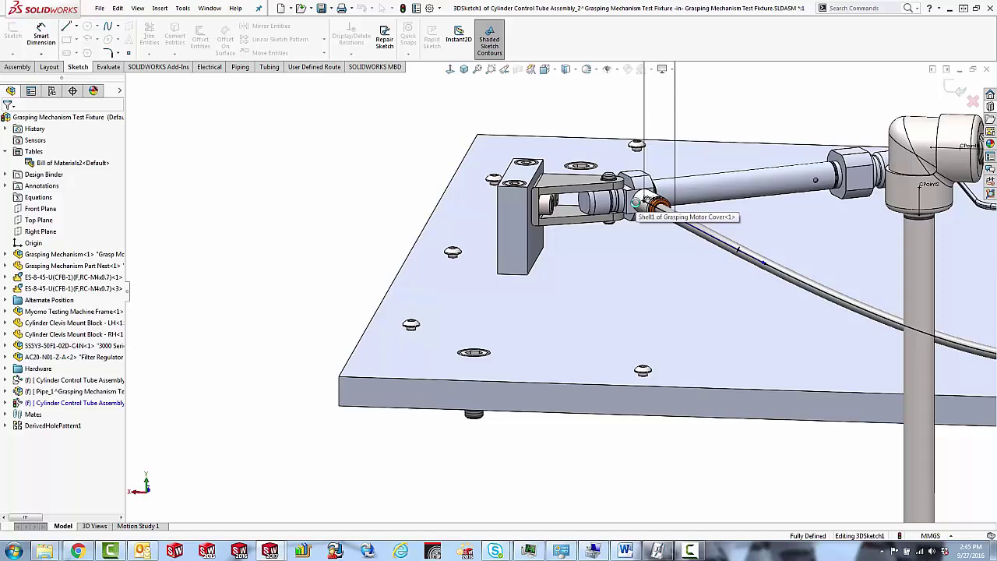
pyautogui.scroll(2, 467, 242)
pyautogui.moveTo(467, 242); pyautogui.dragTo(357, 237, button='middle')
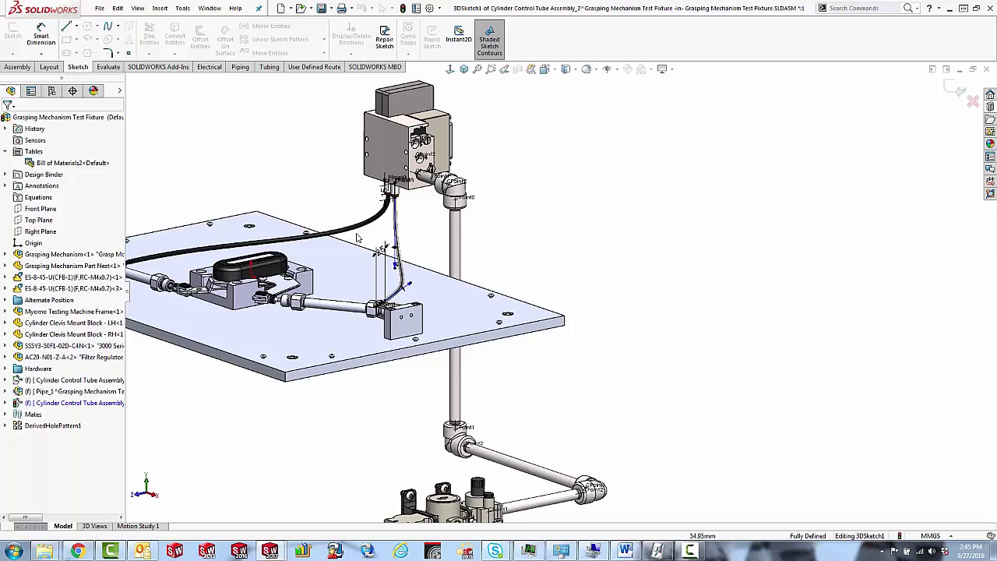
pyautogui.hotkey('ctrl', 'b')
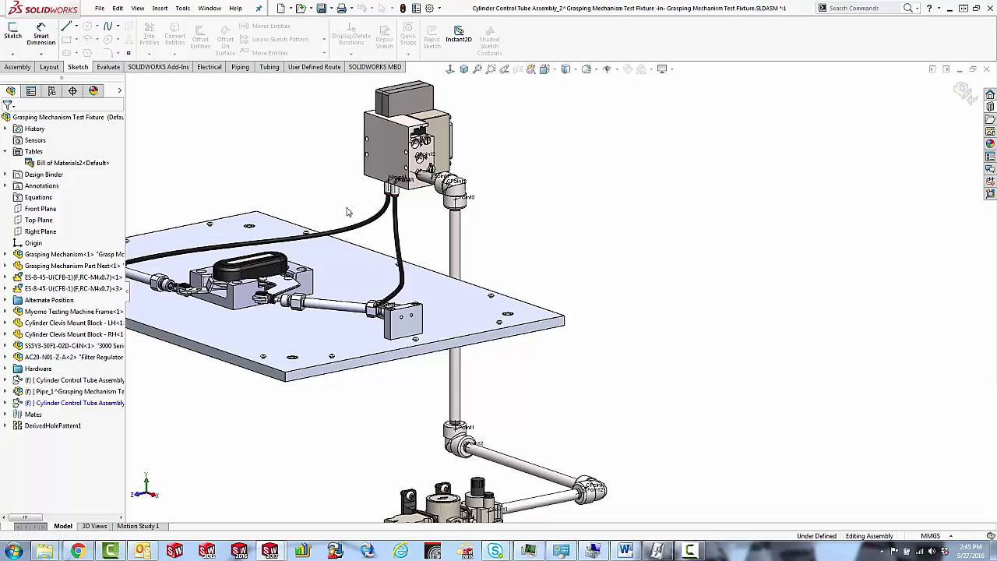
# Return to editing the whole test fixture assembly
pyautogui.click(348, 211)
pyautogui.click(357, 218)
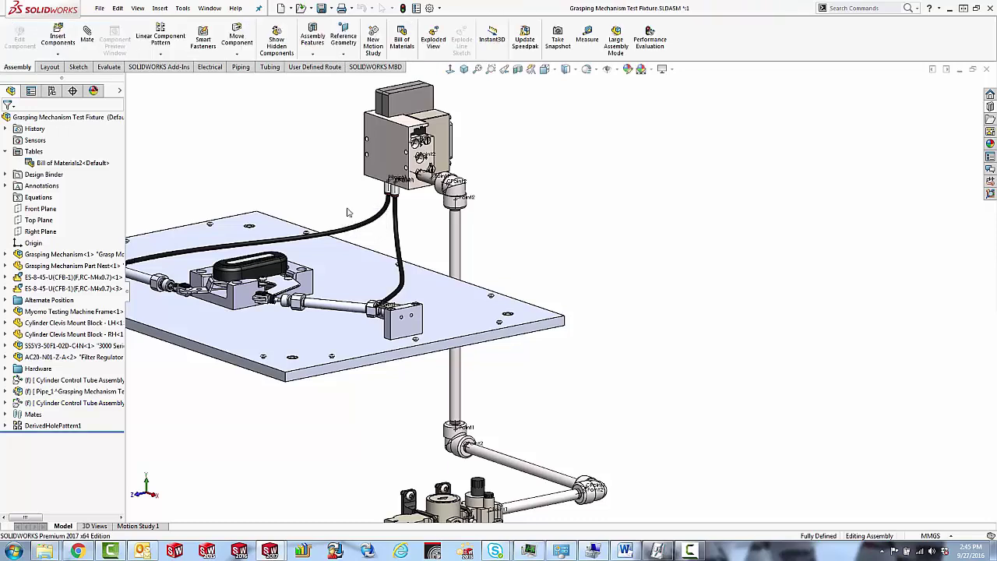
pyautogui.moveTo(600, 263)
pyautogui.mouseDown(button='middle')
pyautogui.moveTo(599, 239)
pyautogui.moveTo(629, 240)
pyautogui.moveTo(617, 262)
pyautogui.mouseUp(button='middle')
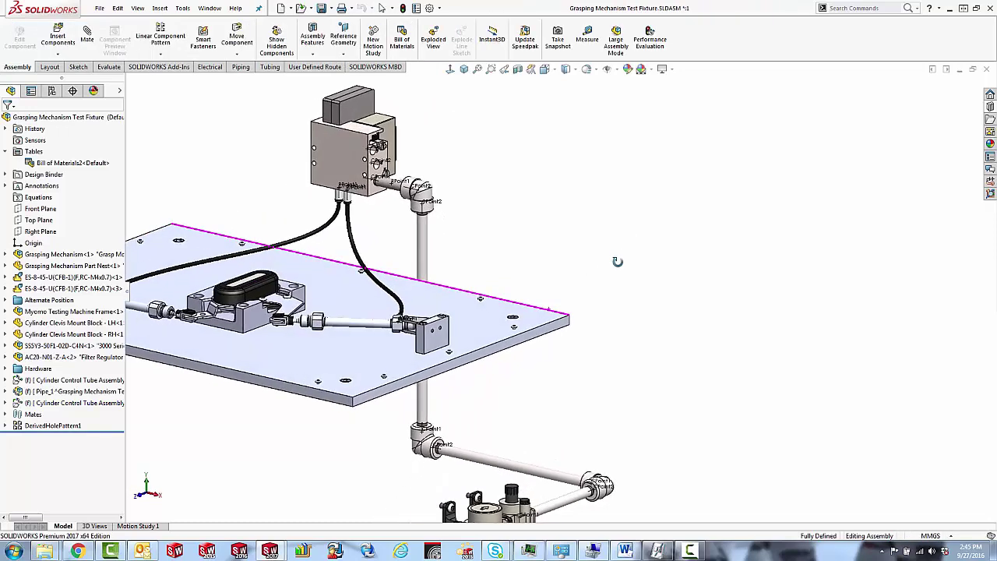
# Show Bill of Materials2 in a new window and check the Cylinder Control Tube Assembly - 330mm quantity
pyautogui.rightClick(93, 163)
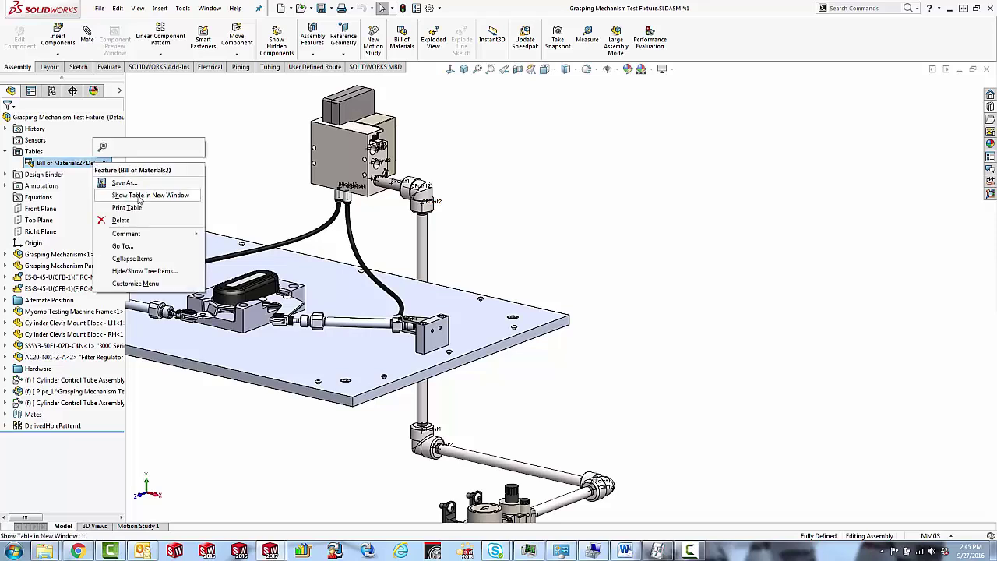
pyautogui.click(138, 197)
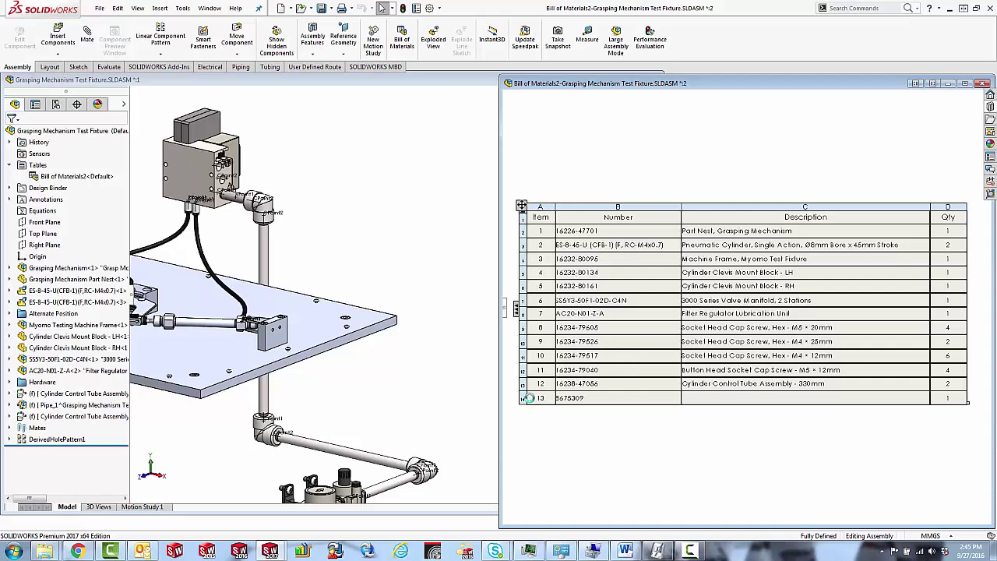
pyautogui.click(521, 383)
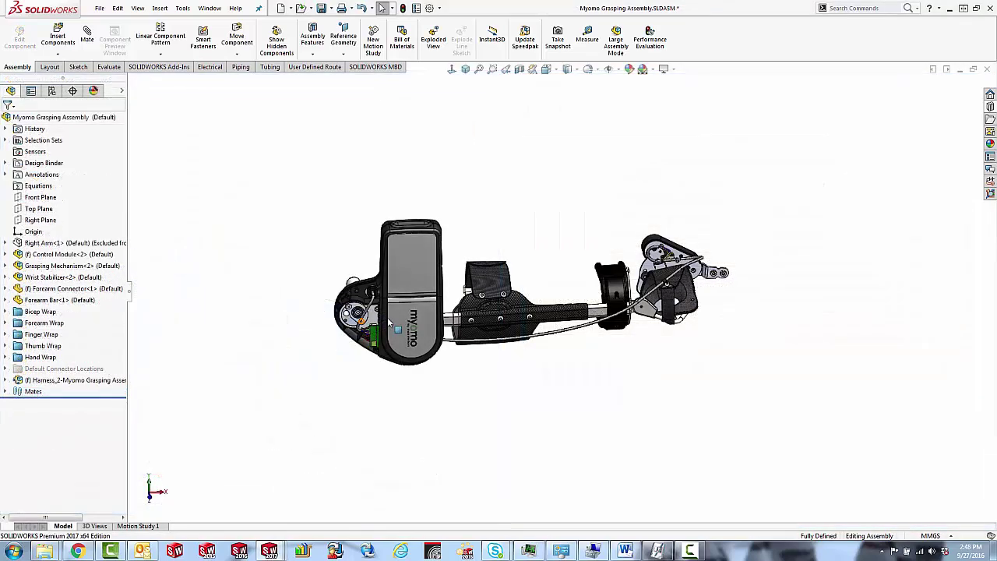
pyautogui.scroll(-6, 370, 346)
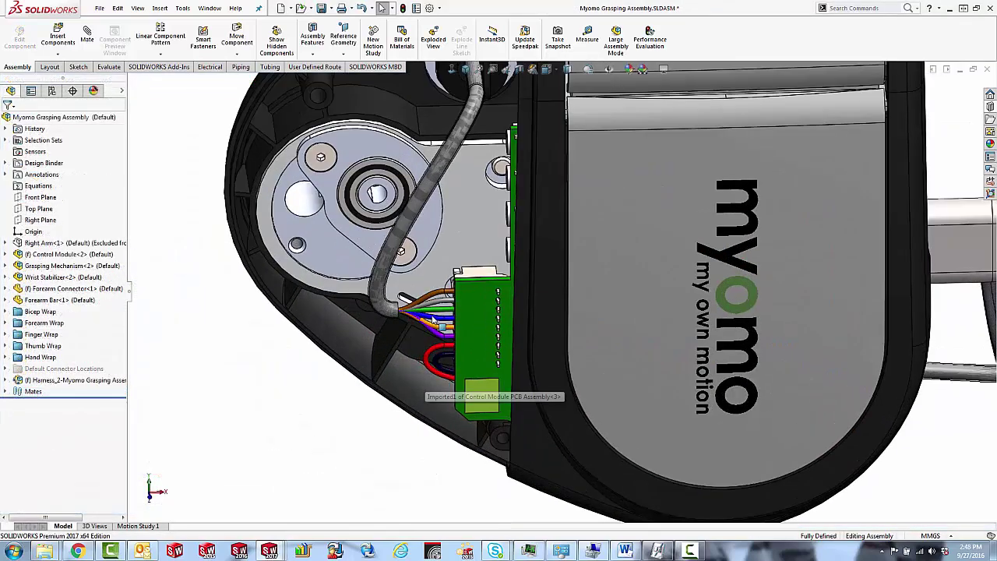
pyautogui.scroll(6, 440, 357)
pyautogui.moveTo(676, 349); pyautogui.dragTo(759, 323, button='middle')
pyautogui.scroll(-8, 784, 290)
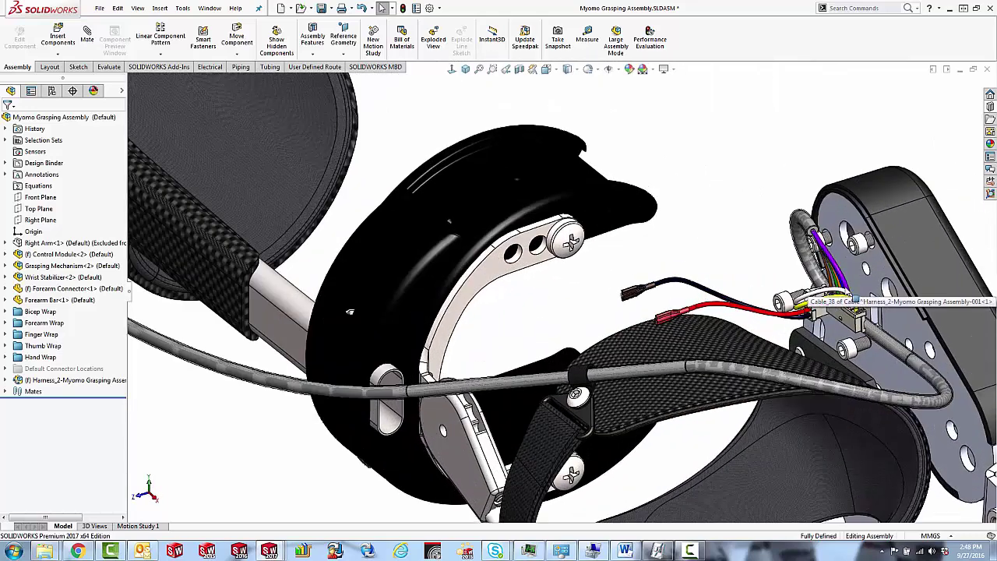
pyautogui.moveTo(784, 289); pyautogui.dragTo(678, 303, button='middle')
pyautogui.moveTo(396, 469); pyautogui.dragTo(383, 452, button='middle')
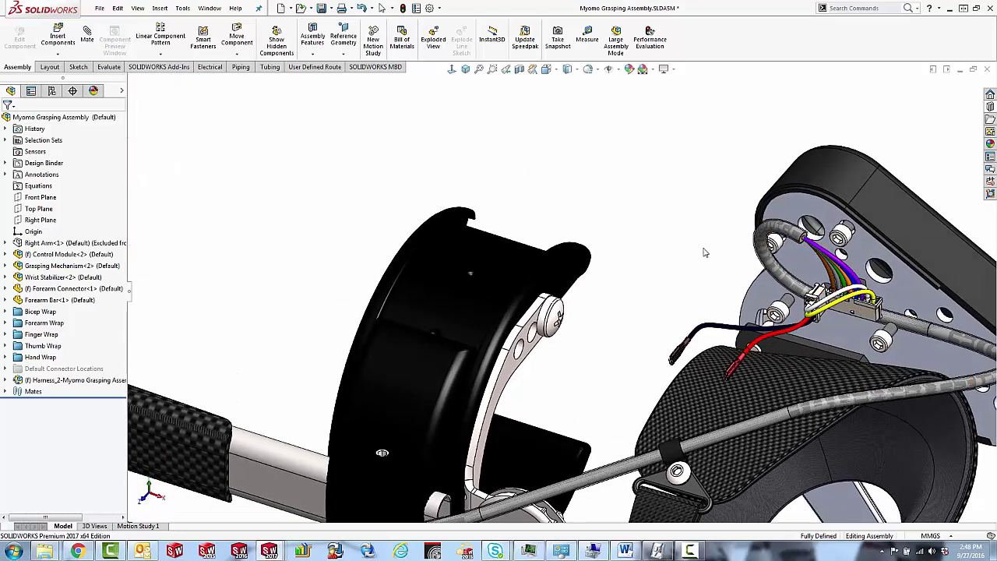
pyautogui.press('f')
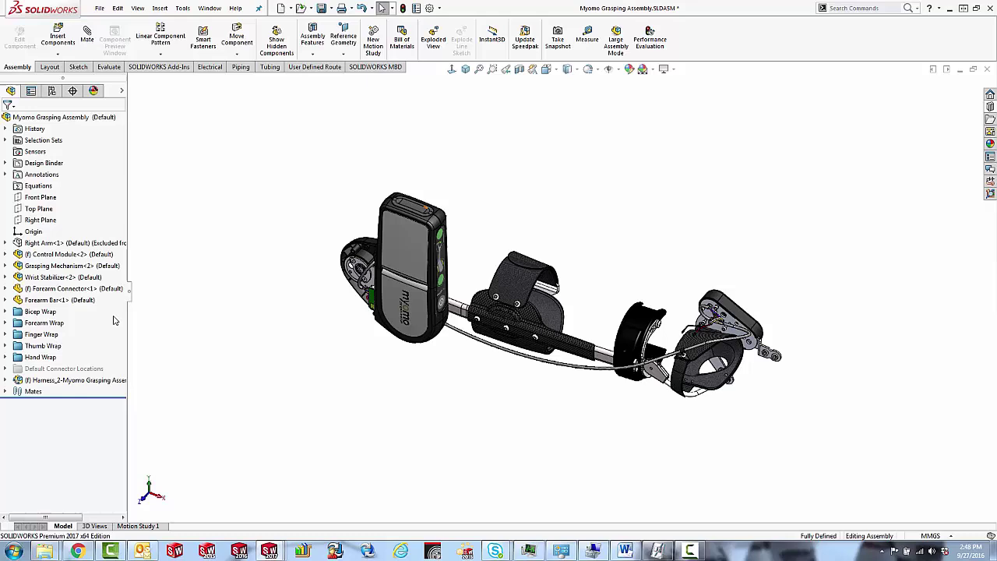
# Open Harness_2, show its AnnotateFlattenedRoute1 configuration, and start a drawing from the top assembly
pyautogui.click(90, 379)
pyautogui.click(101, 347)
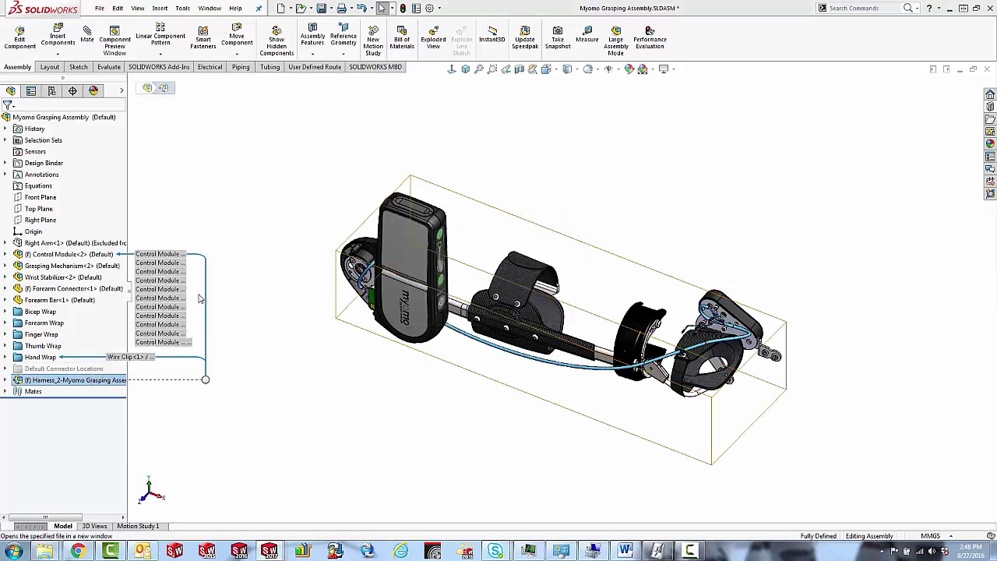
pyautogui.scroll(5, 198, 298)
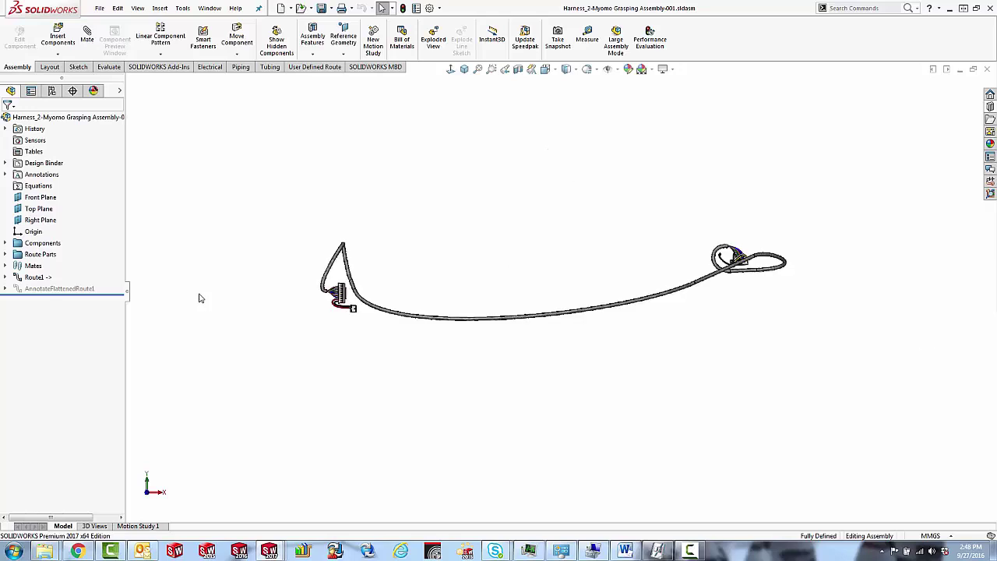
pyautogui.rightClick(78, 292)
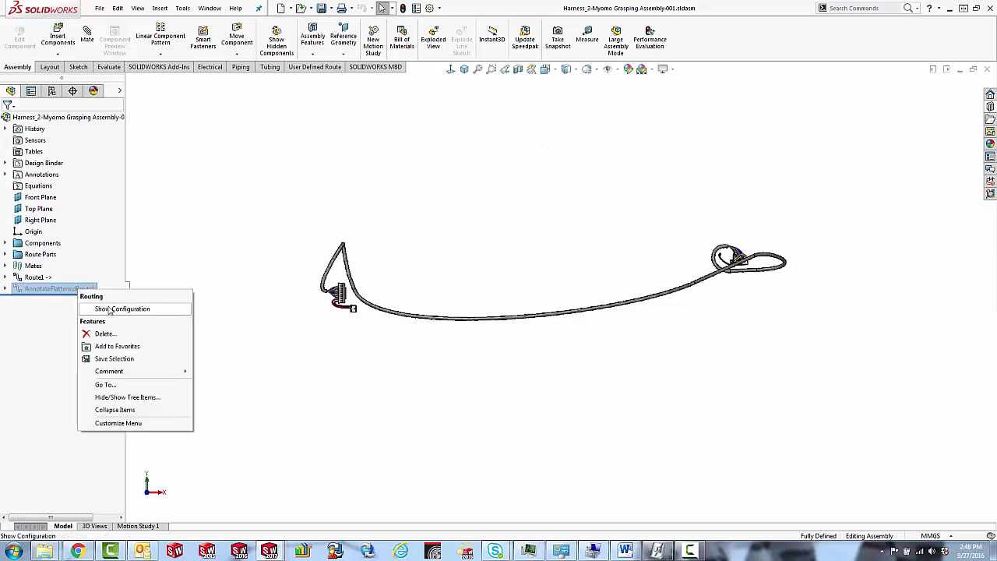
pyautogui.click(109, 309)
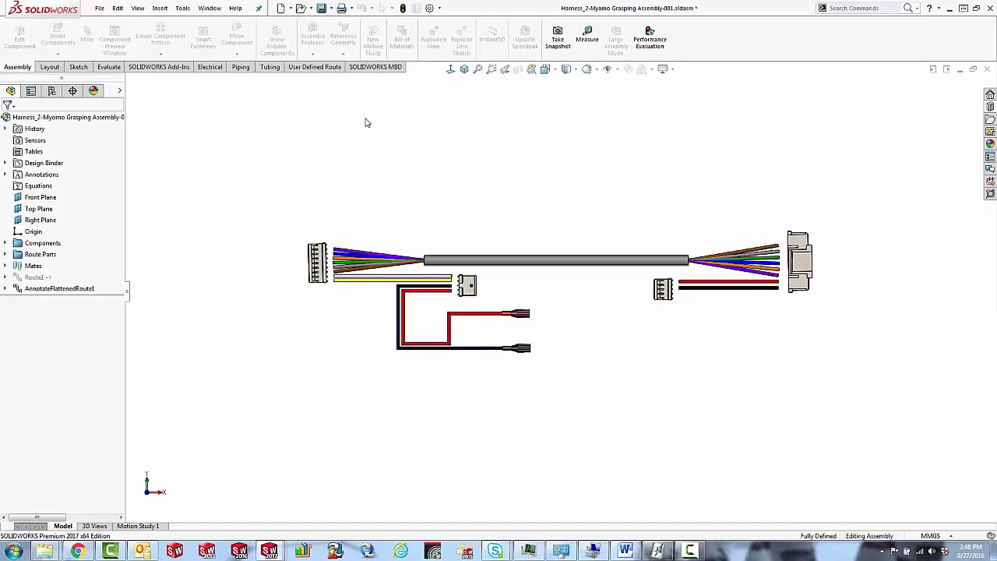
pyautogui.click(43, 120)
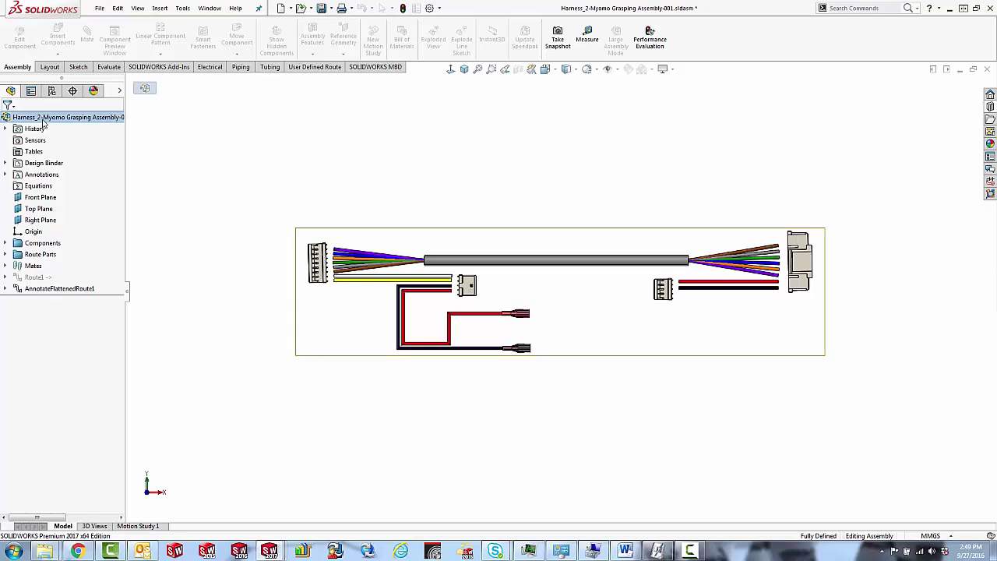
pyautogui.rightClick(45, 123)
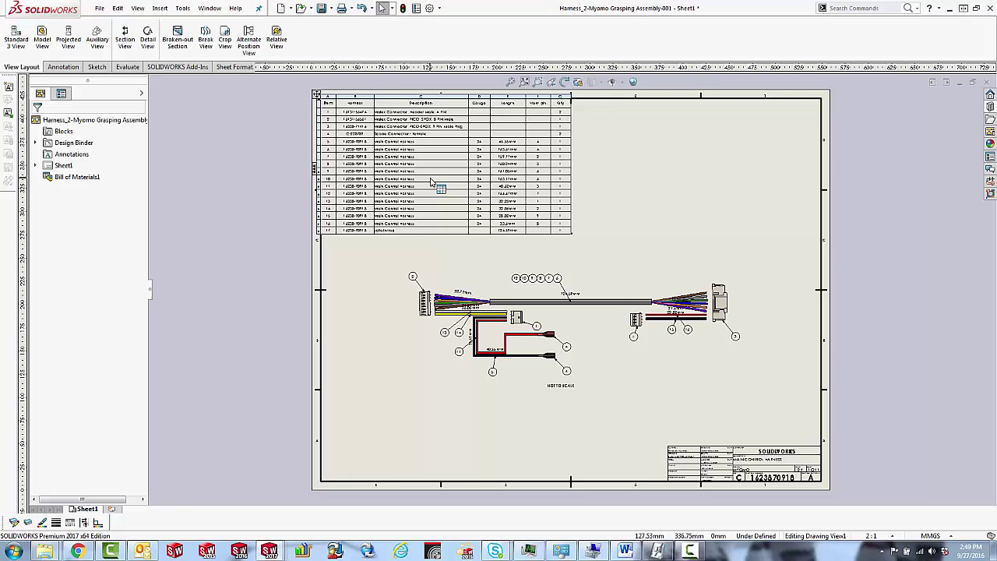
pyautogui.scroll(-5, 448, 185)
pyautogui.scroll(-1, 482, 191)
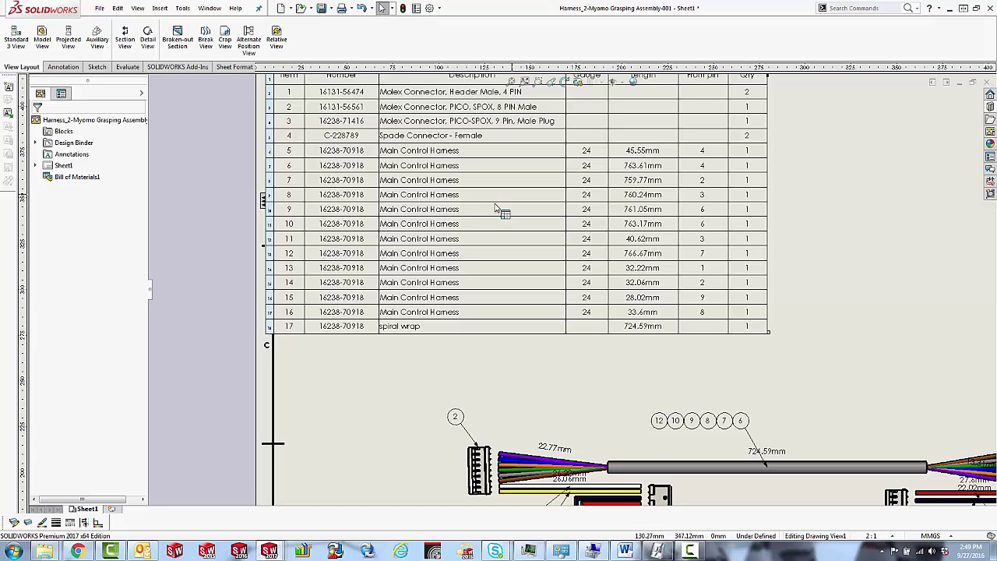
pyautogui.press('f')
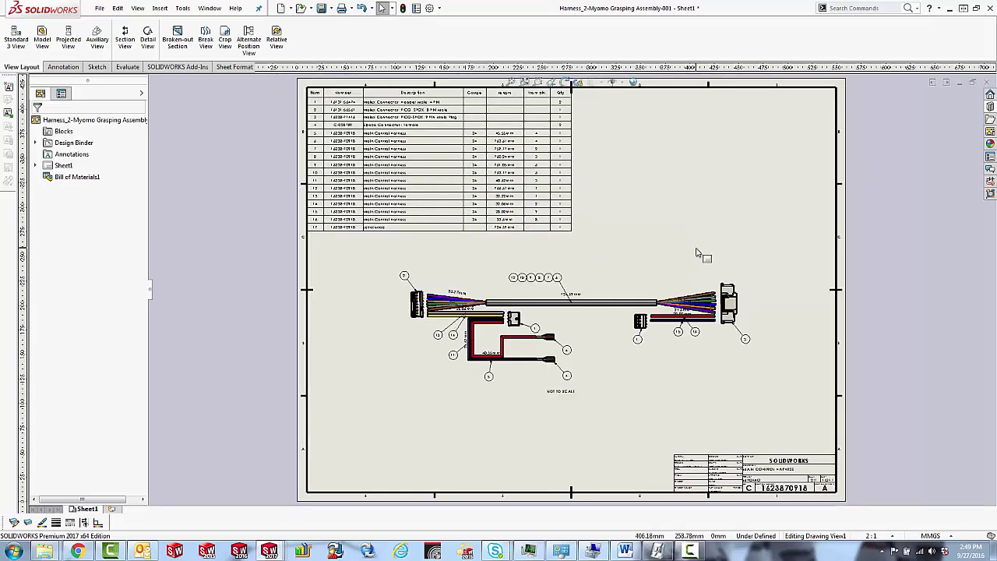